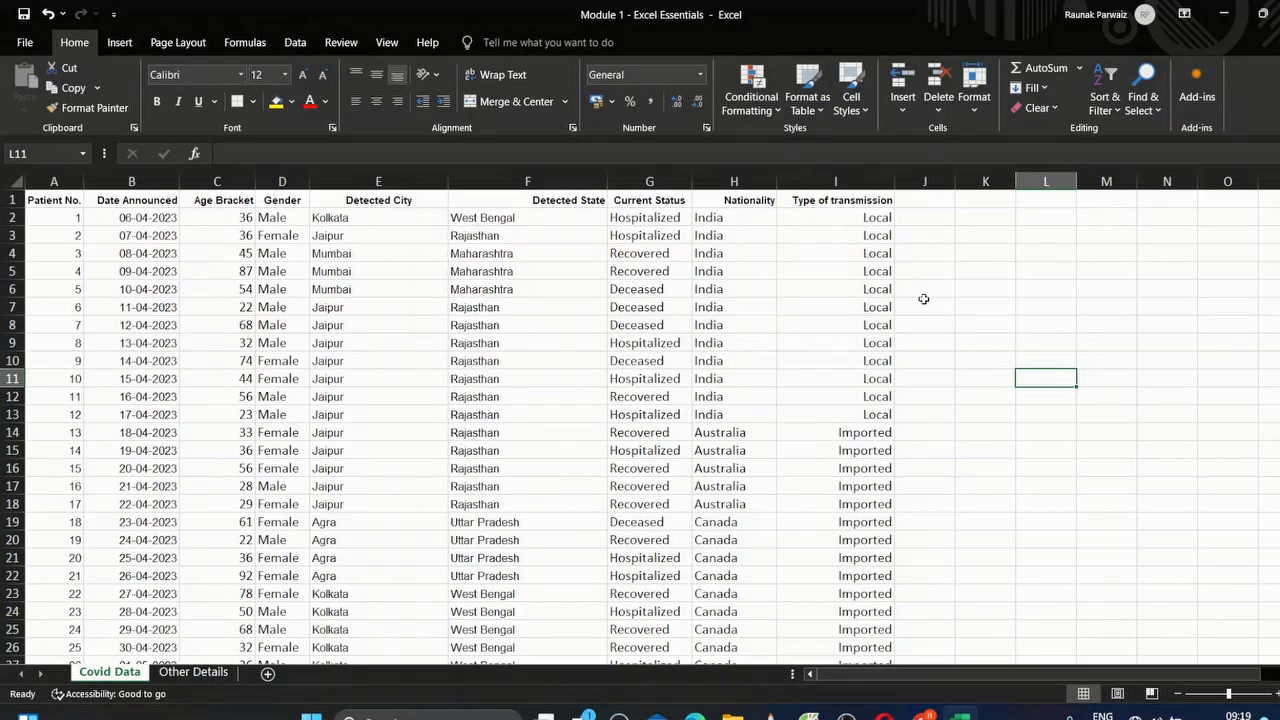
# Step: Enter the numbers 1, 2 and 3 down cells K3 to K5
pyautogui.click(1008, 237)
pyautogui.write('1')
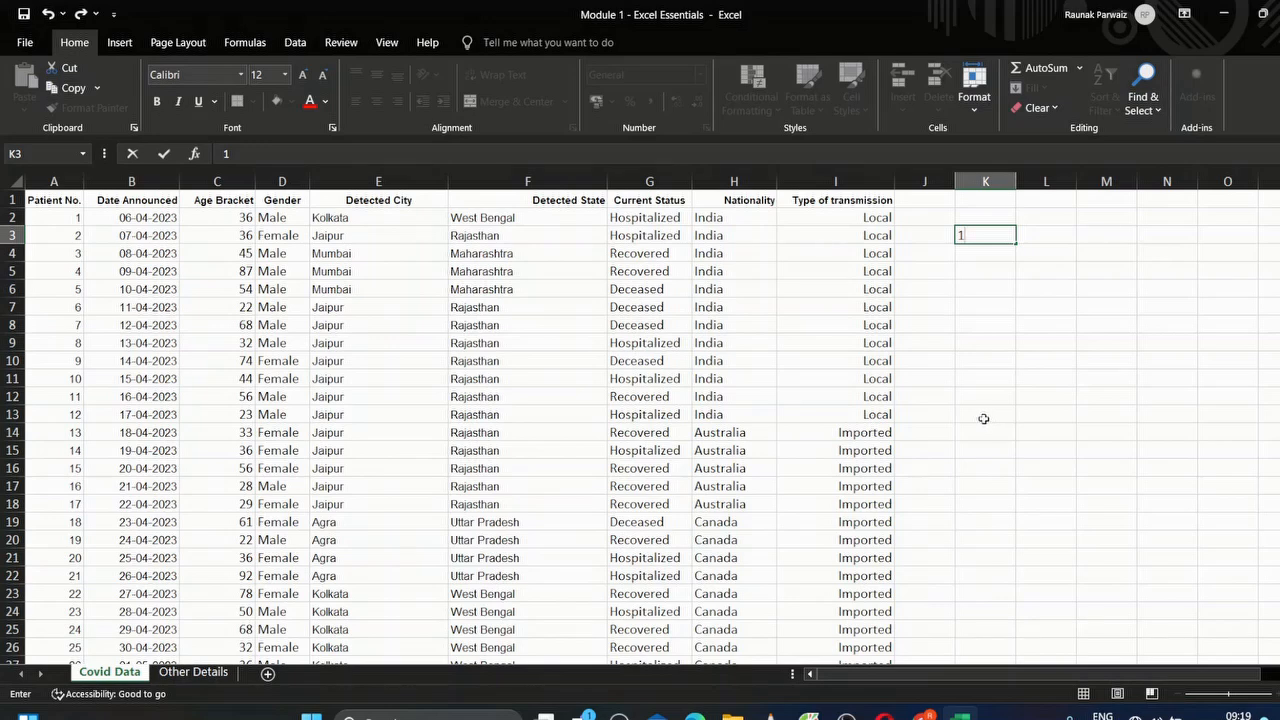
pyautogui.click(977, 256)
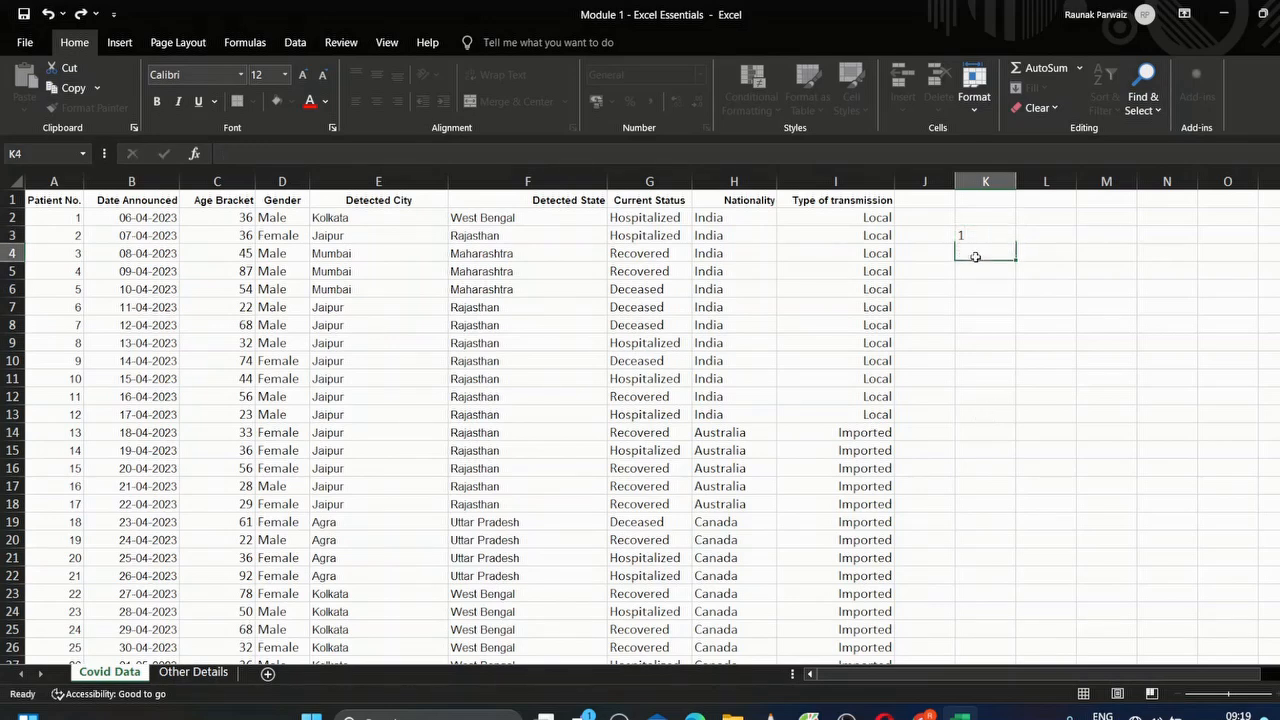
pyautogui.write('2')
pyautogui.press('Return')
pyautogui.write('3')
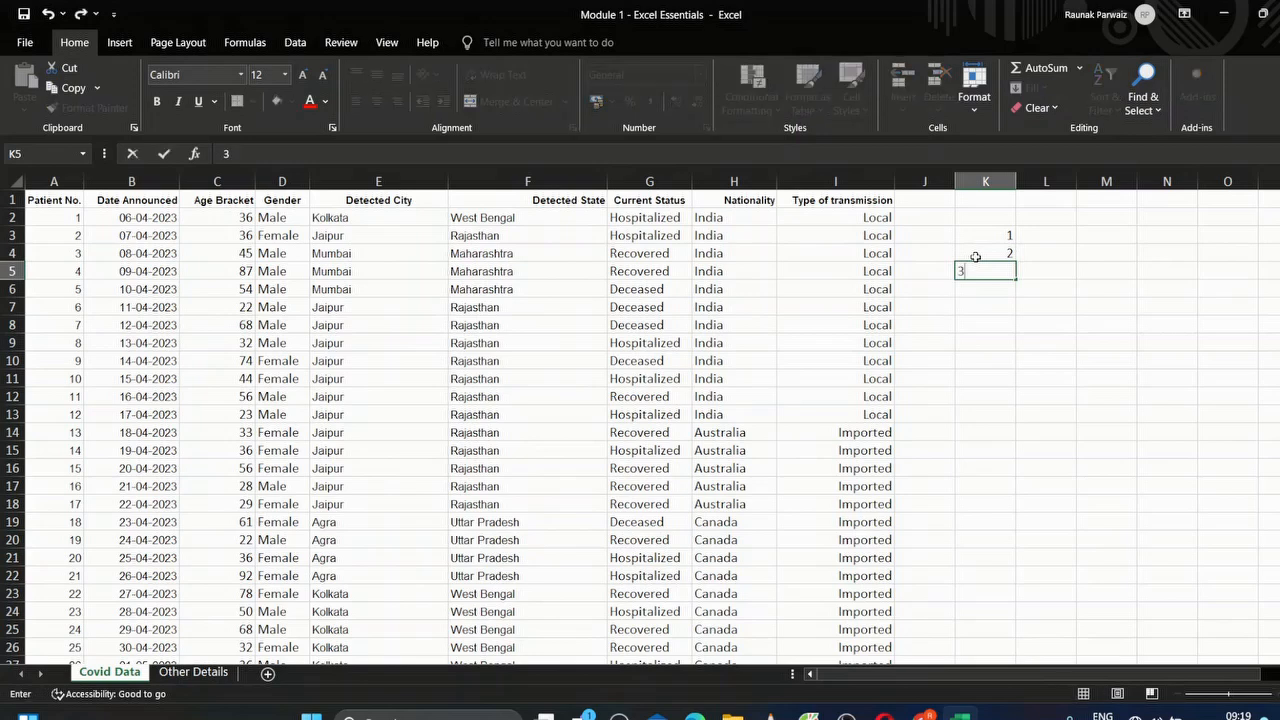
pyautogui.press('Return')
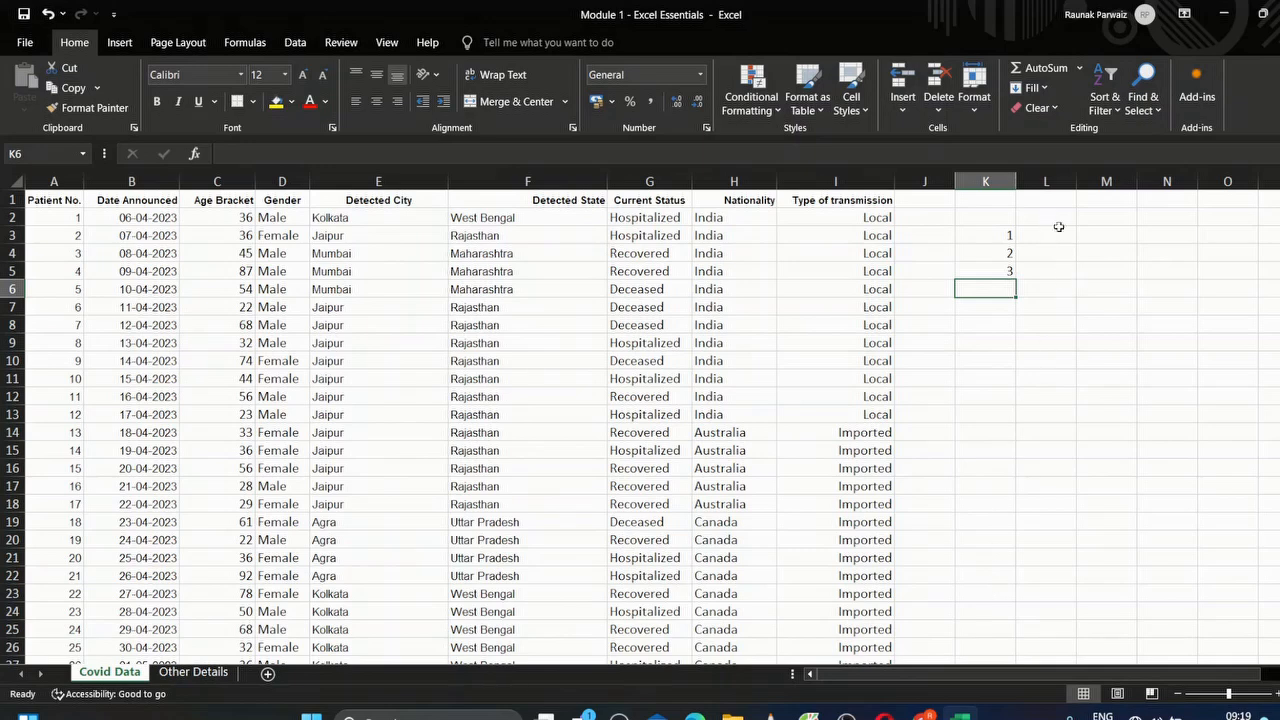
# Step: Enter Monday in cell L3 and autofill the weekday series down to L14
pyautogui.click(1030, 236)
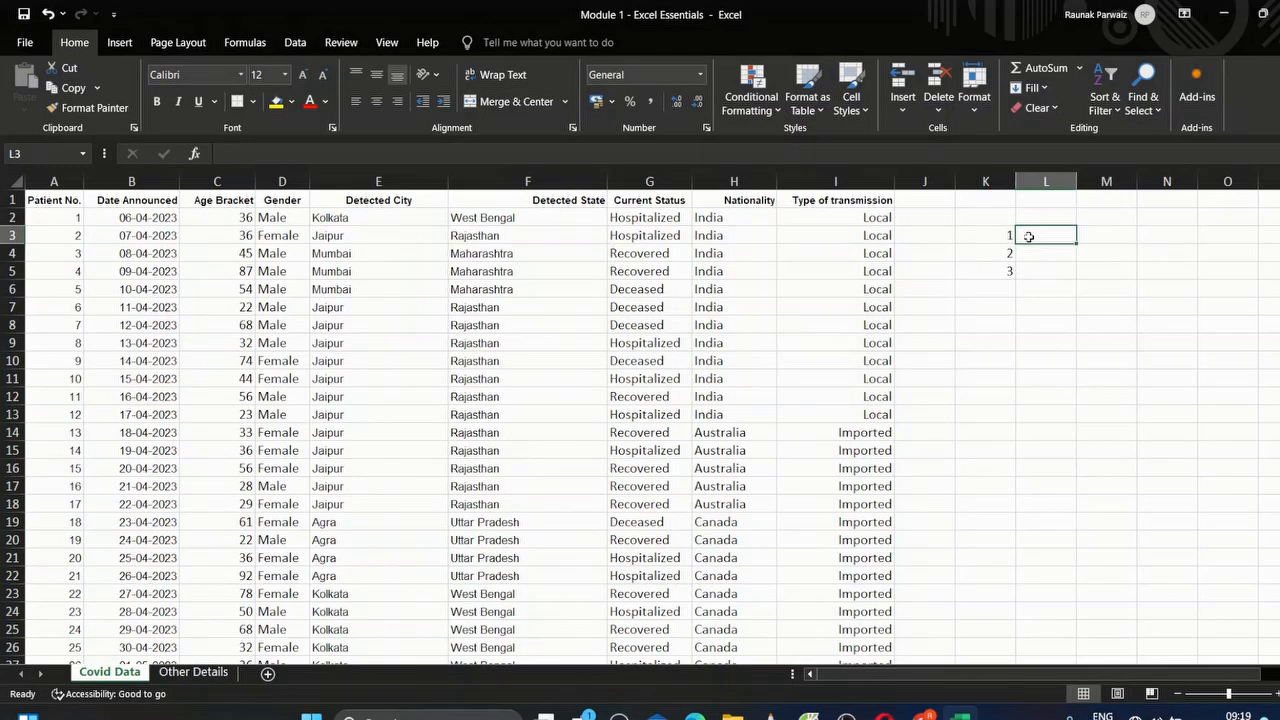
pyautogui.write('Mom')
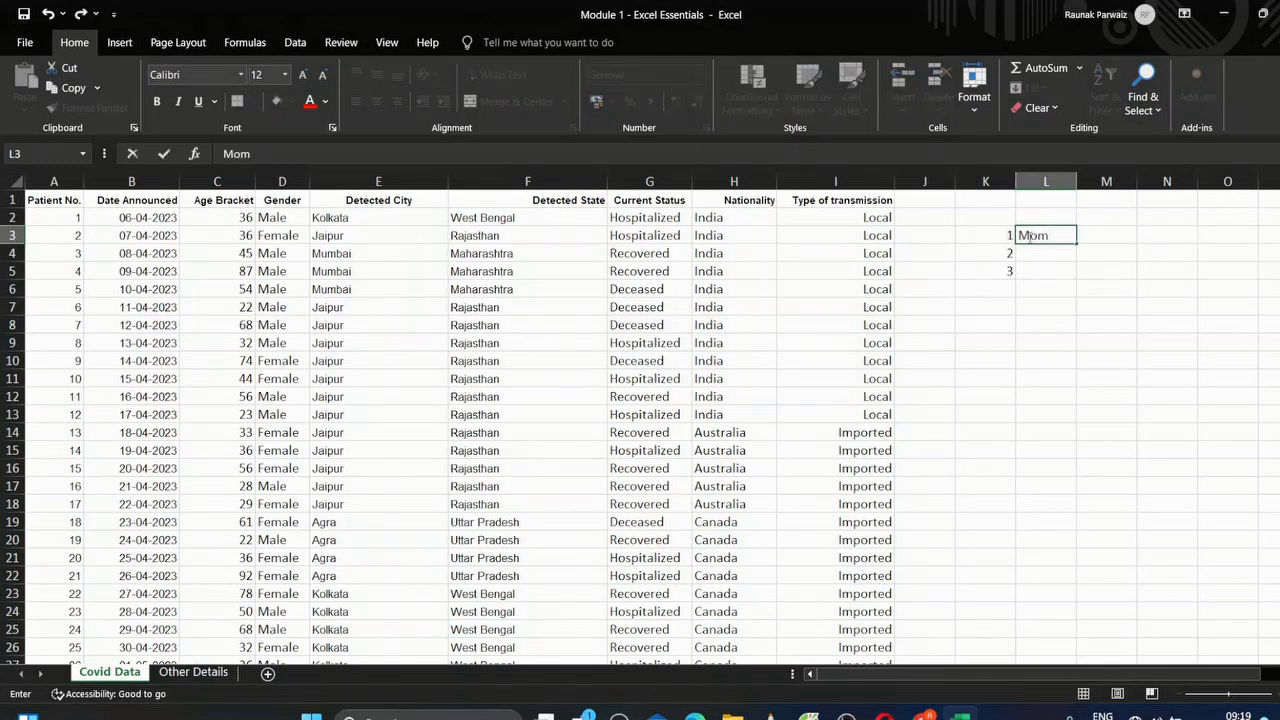
pyautogui.press('BackSpace')
pyautogui.write('nday')
pyautogui.moveTo(1078, 245); pyautogui.dragTo(1088, 446)
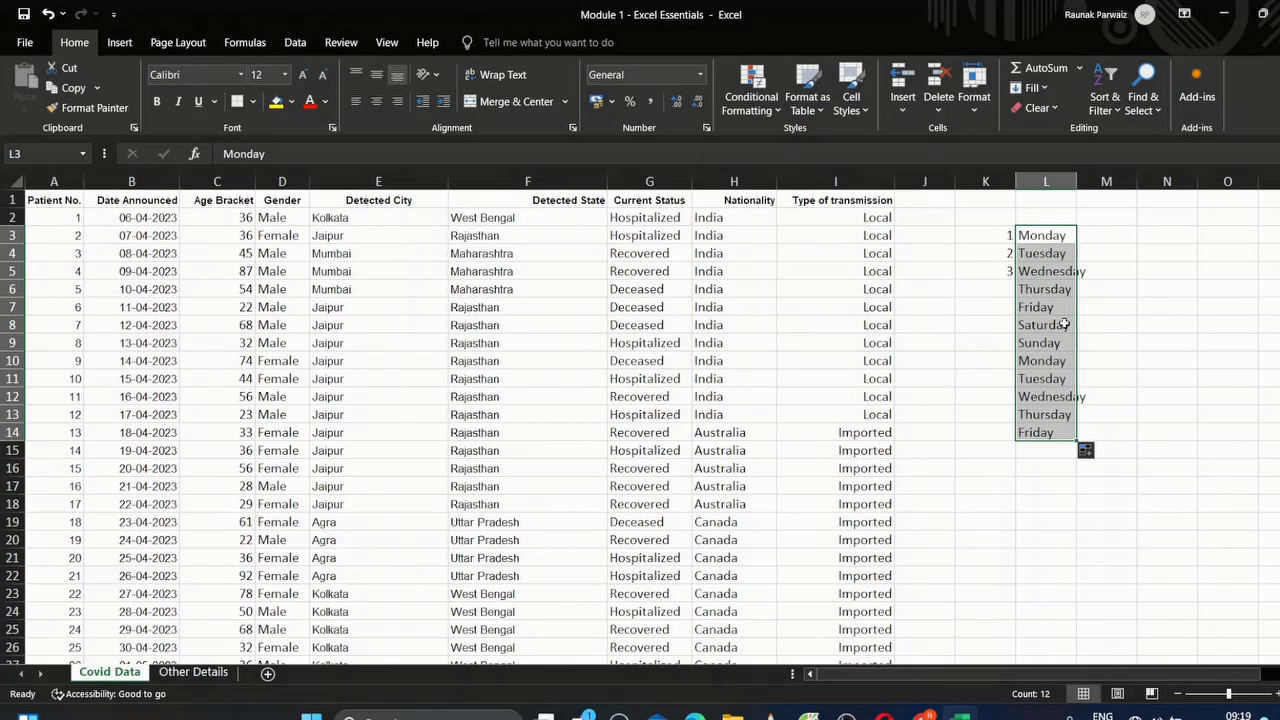
# Step: Enter Jan in cell M3 and autofill the month series down to M14
pyautogui.click(1123, 232)
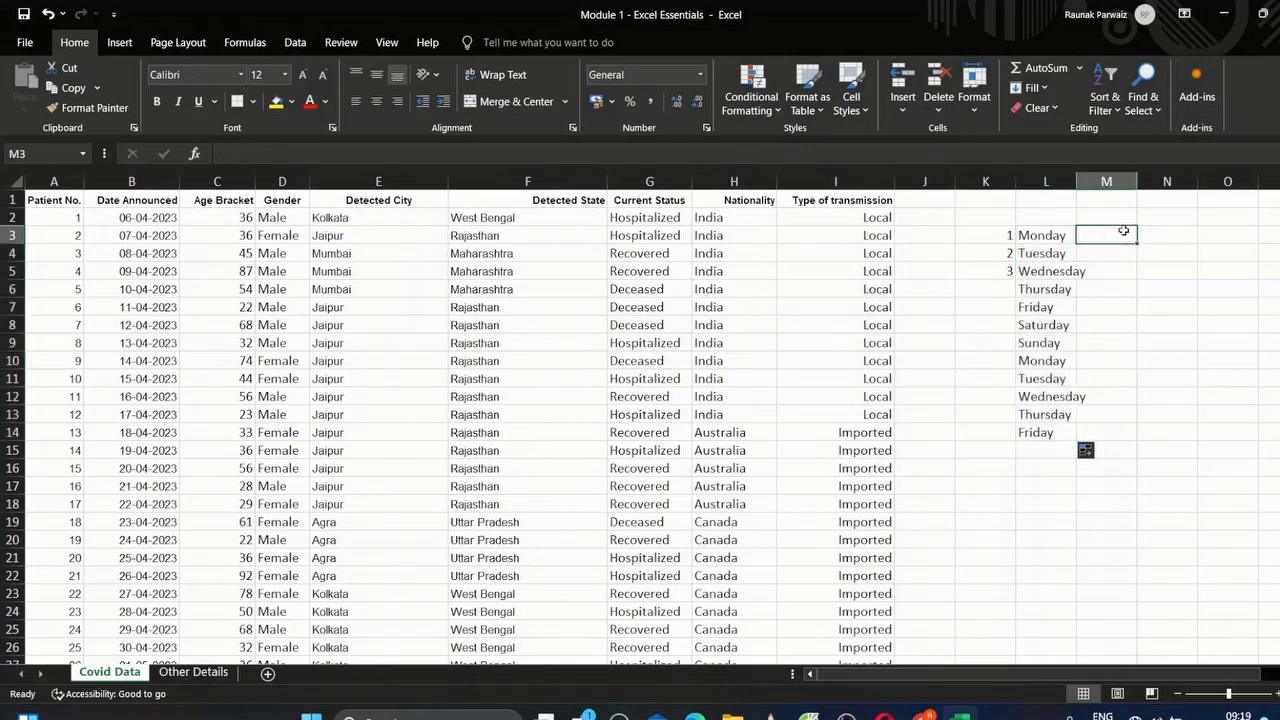
pyautogui.write('Jan')
pyautogui.moveTo(1130, 237); pyautogui.dragTo(1128, 445)
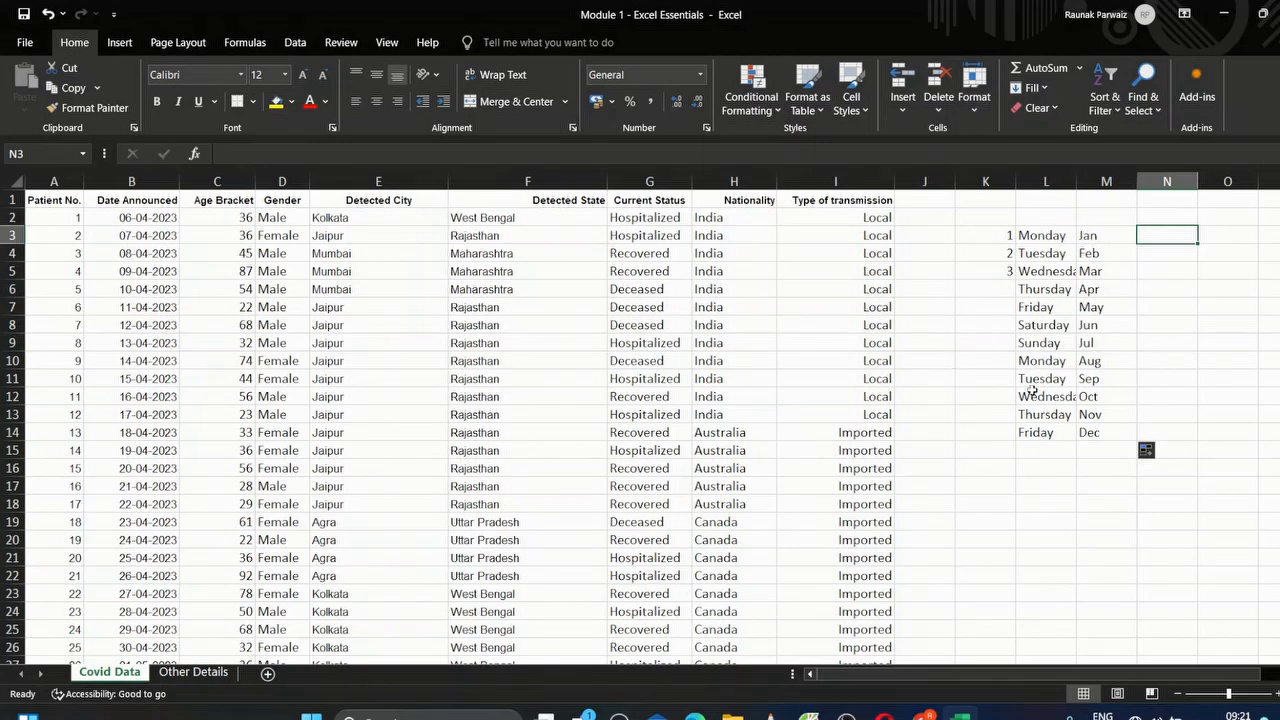
# Step: Clear the sample number, weekday and month entries from the range K2:M15
pyautogui.moveTo(1125, 450); pyautogui.dragTo(1000, 217)
pyautogui.press('Delete')
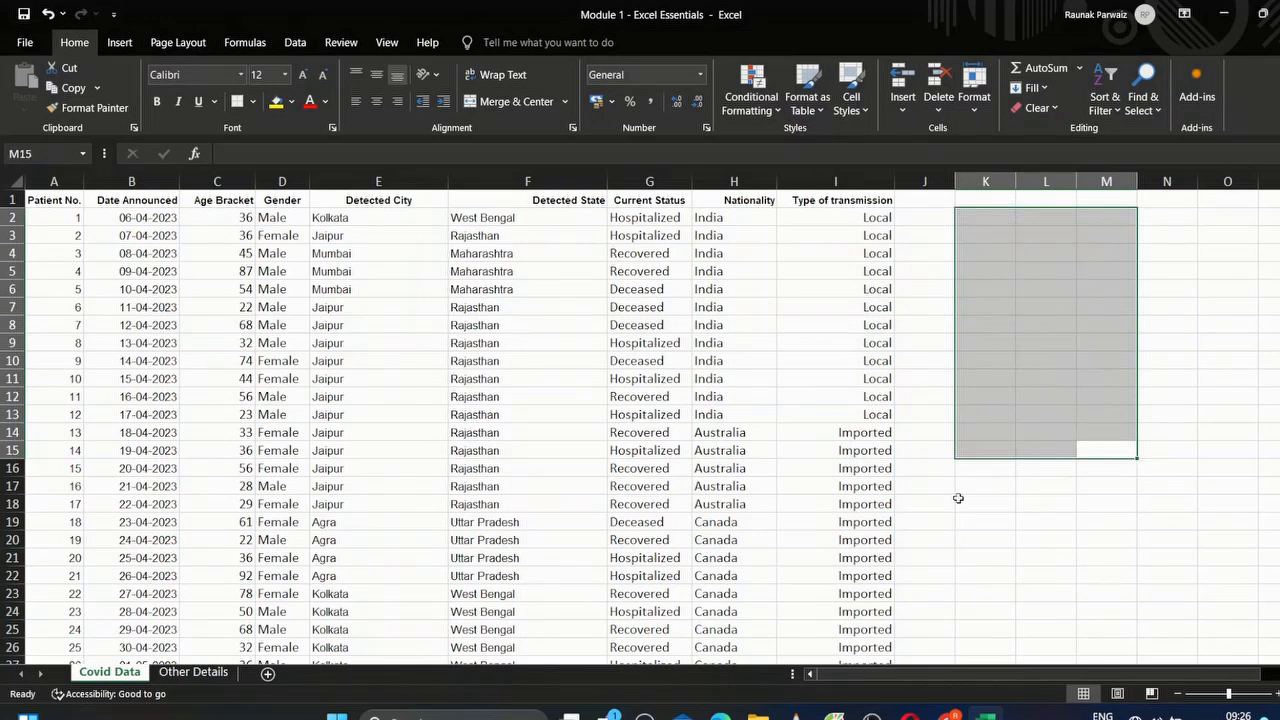
pyautogui.click(1026, 538)
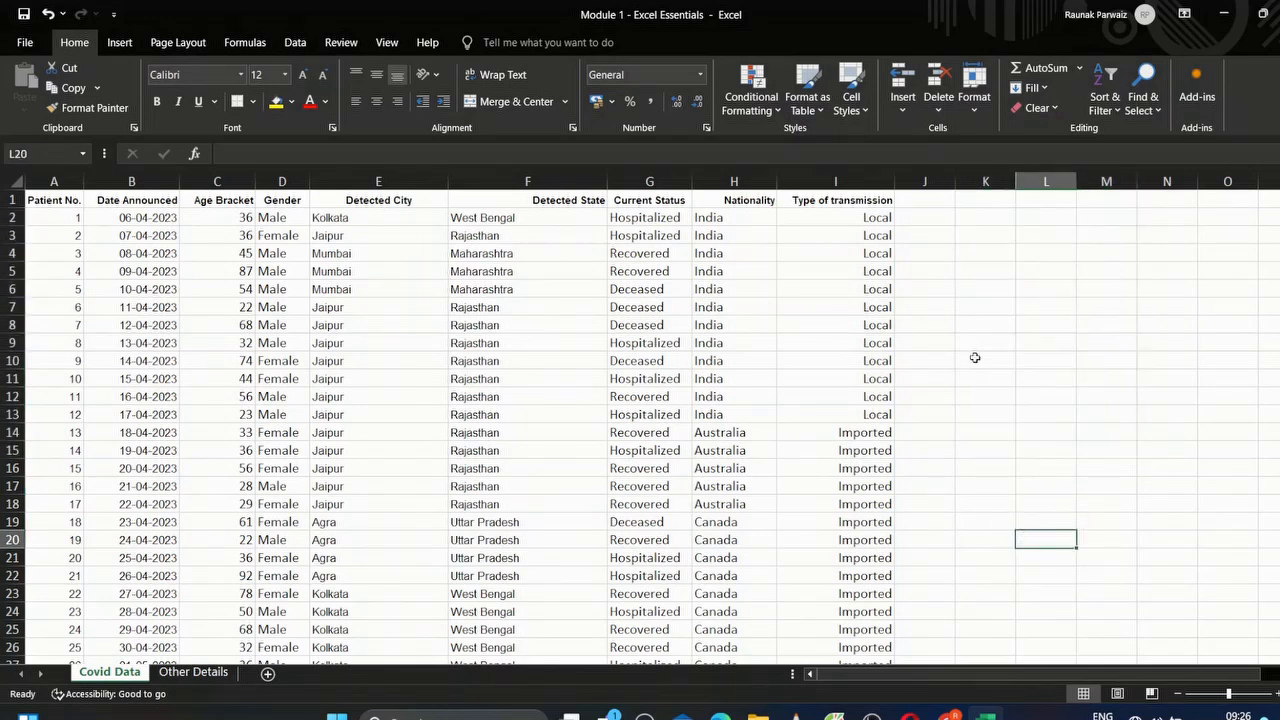
# Step: Start a department list in column K with IT in K3 and OPERATION in K4
pyautogui.click(983, 235)
pyautogui.write('I')
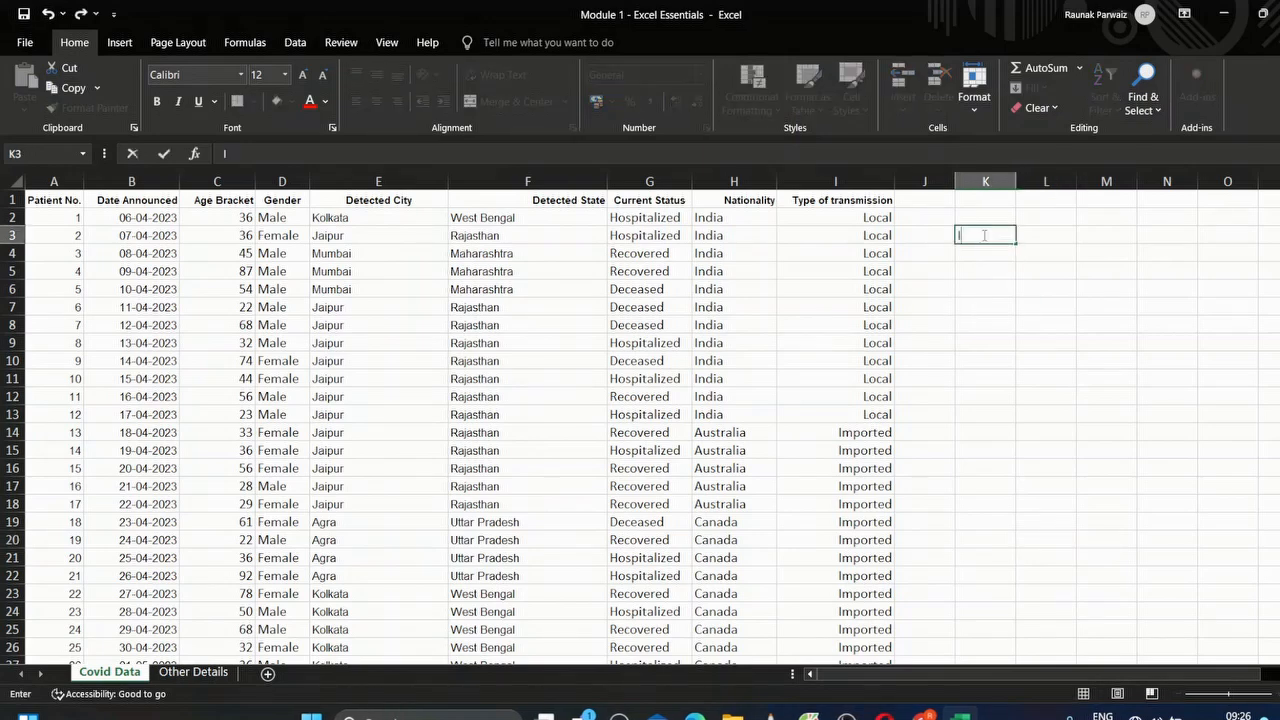
pyautogui.write('T')
pyautogui.press('Return')
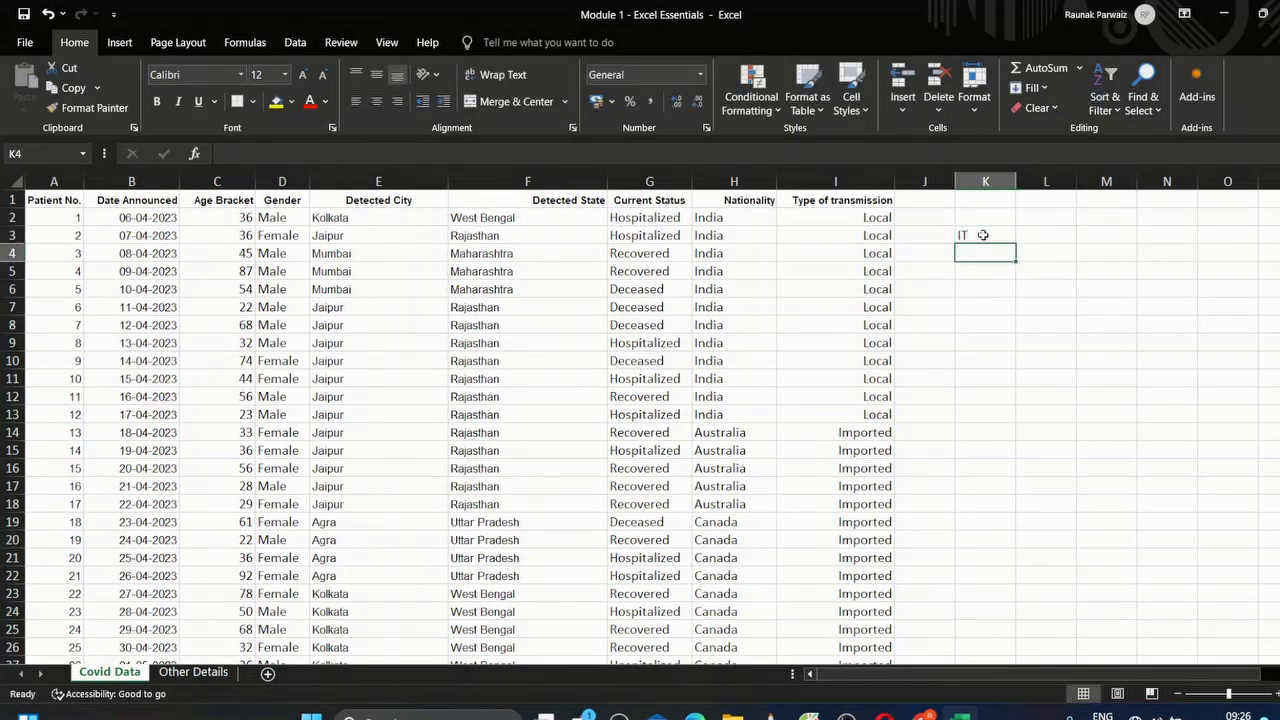
pyautogui.write('OPRTAION')
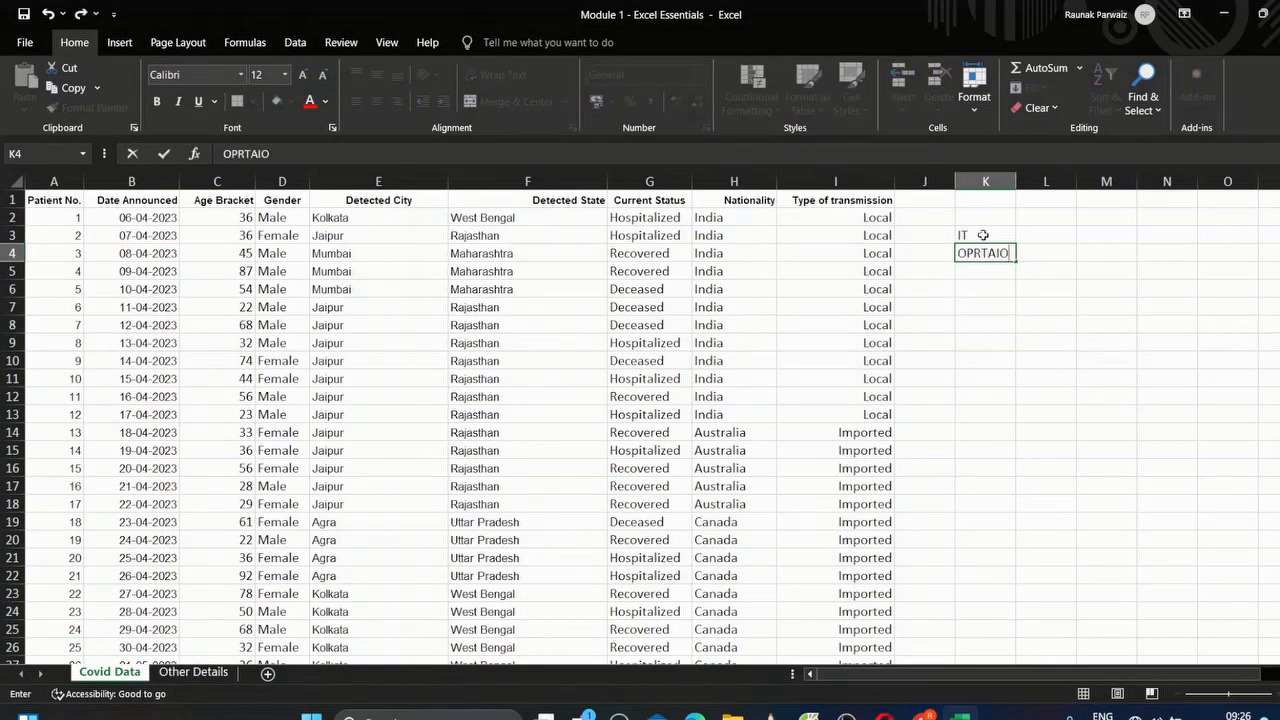
pyautogui.press('BackSpace')
pyautogui.press('BackSpace')
pyautogui.press('BackSpace')
pyautogui.press('BackSpace')
pyautogui.press('BackSpace')
pyautogui.press('BackSpace')
pyautogui.write('ERATION')
pyautogui.press('Return')
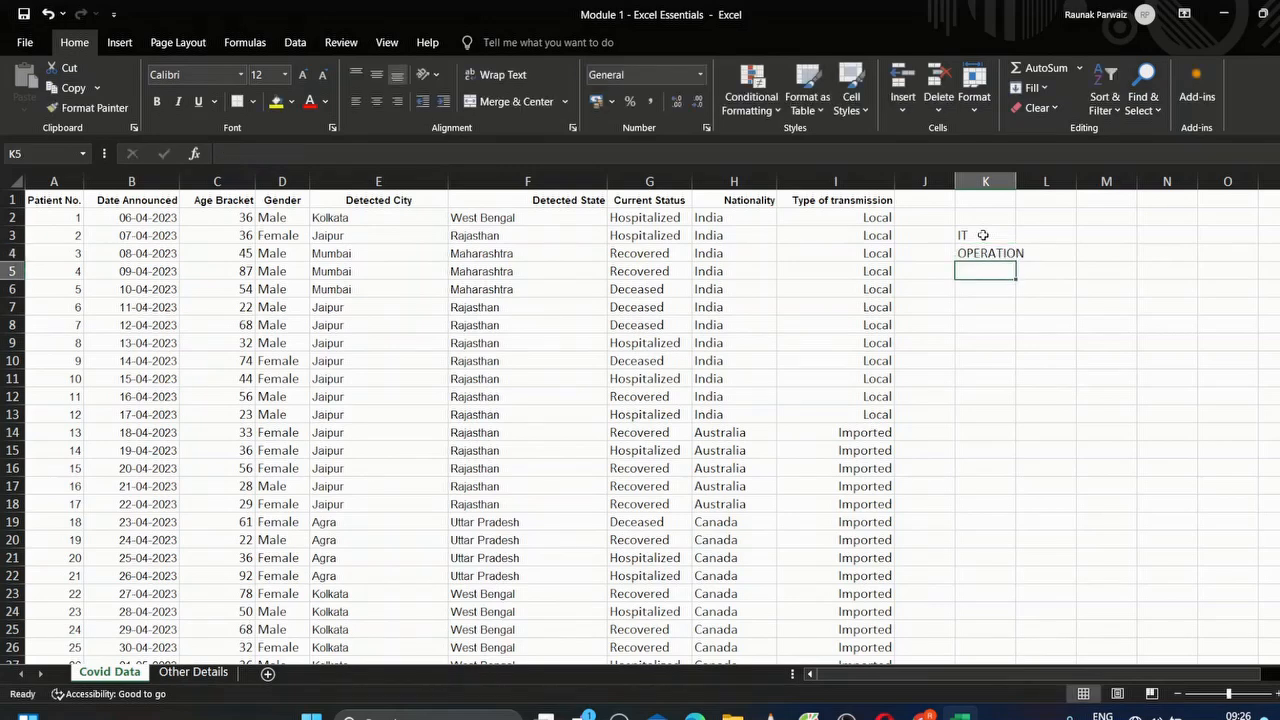
# Step: Continue the department list with FINANCE in K5, HR in K6 and MARKETING in K7
pyautogui.write('I')
pyautogui.press('BackSpace')
pyautogui.press('BackSpace')
pyautogui.write('FINANCE')
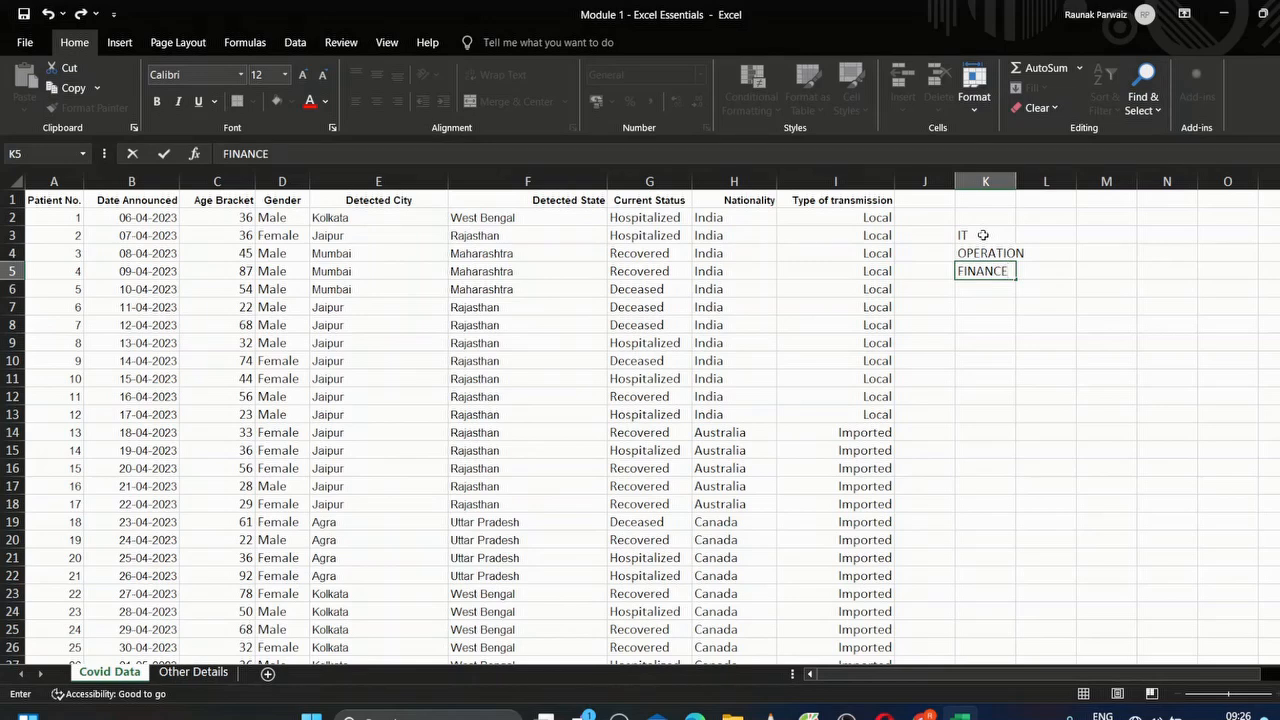
pyautogui.press('Return')
pyautogui.write('HR')
pyautogui.press('Return')
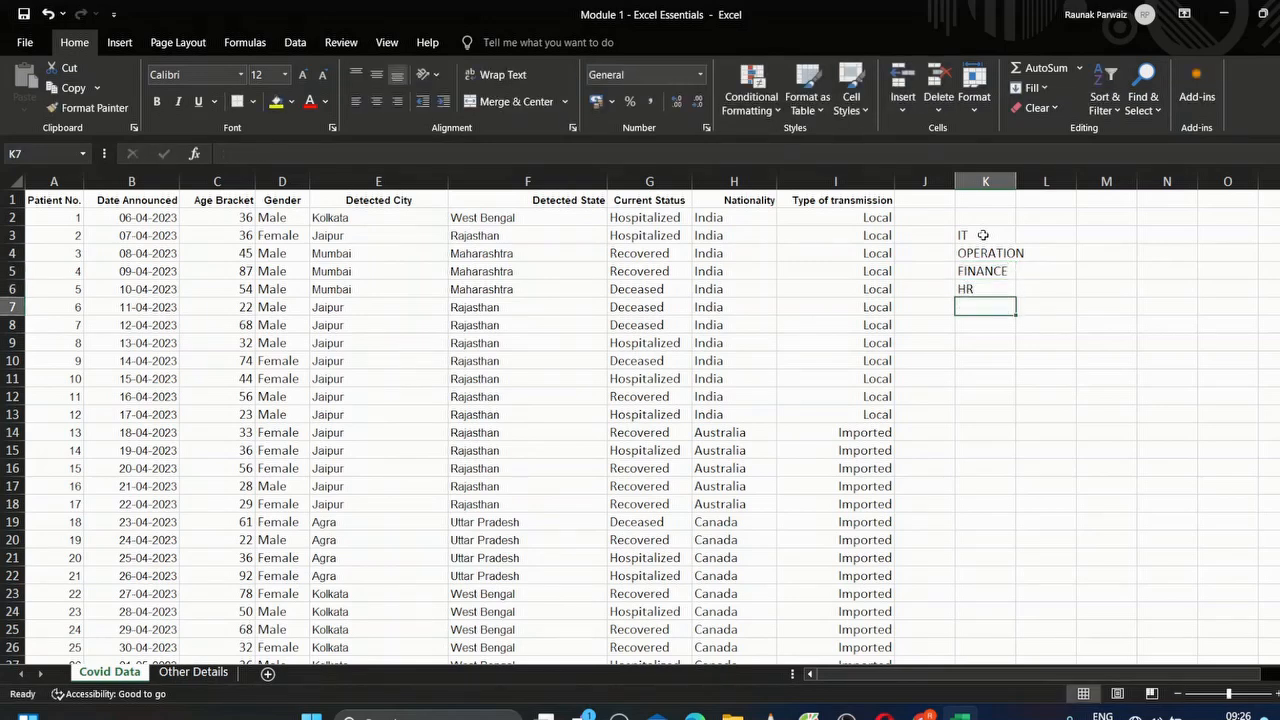
pyautogui.write('MARKETING')
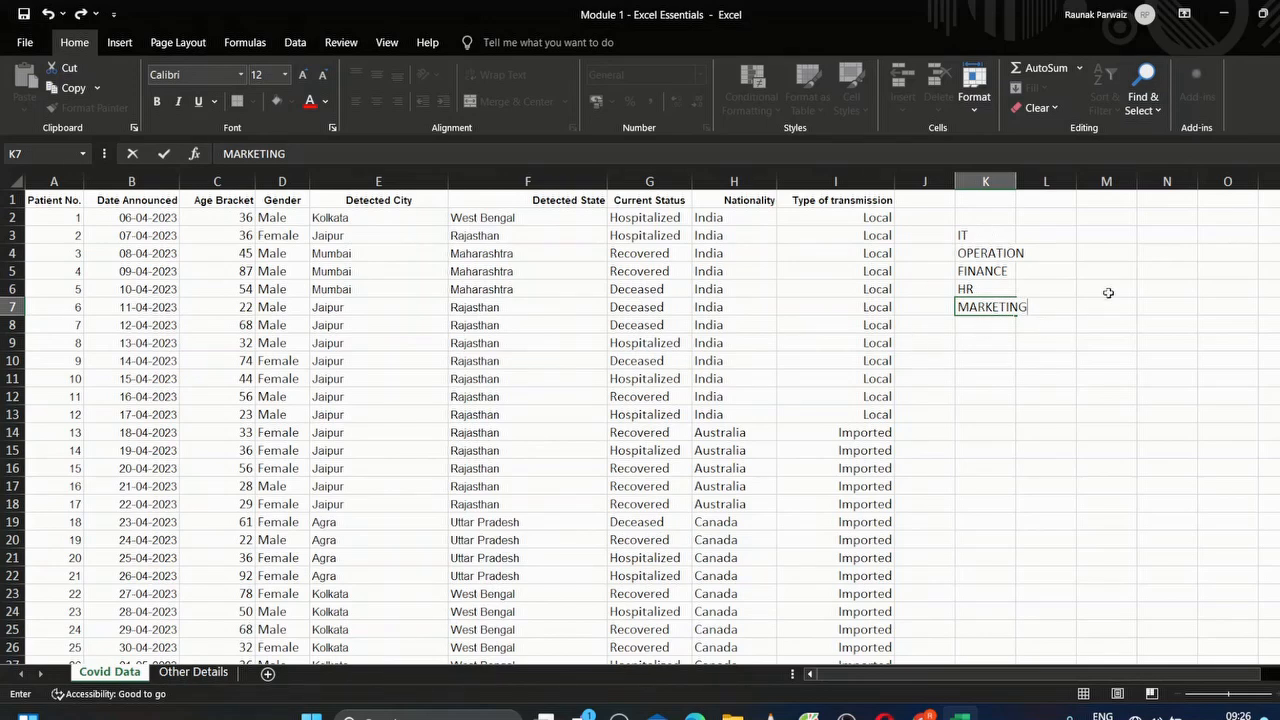
pyautogui.press('Return')
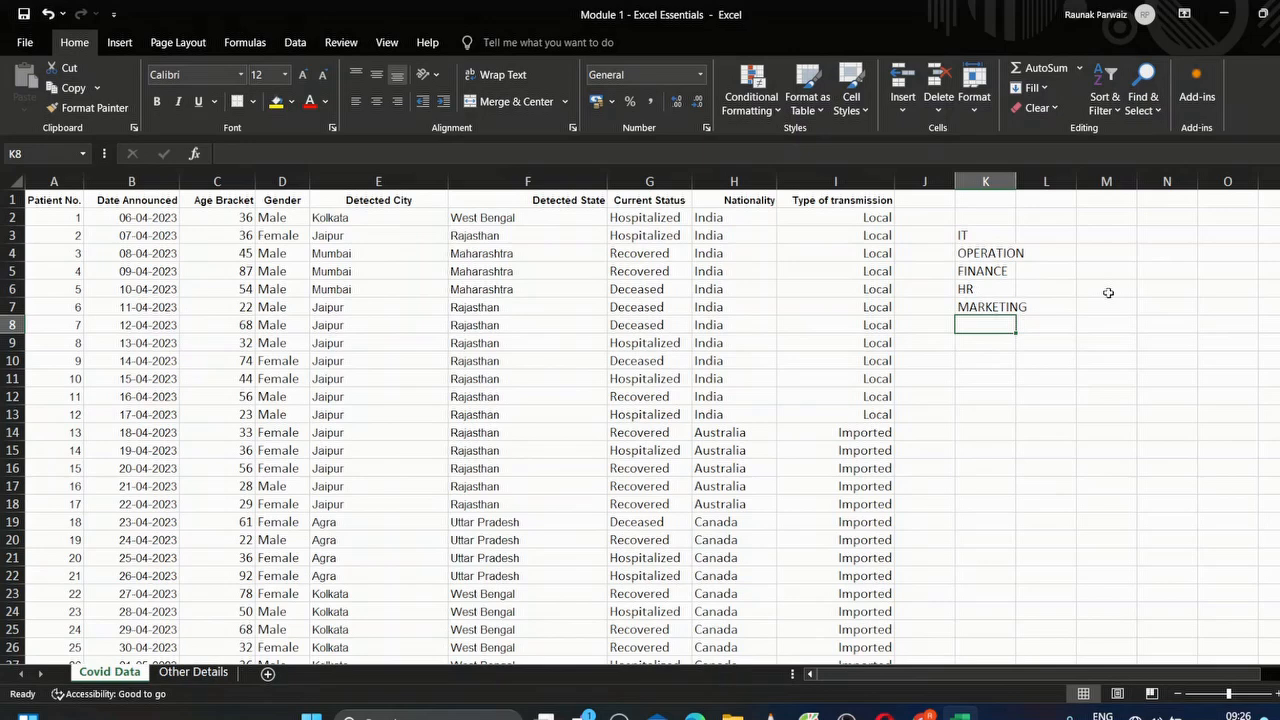
# Step: Enter the label T. EMPLOYEE in cell M3 and return to the first department cell, K3
pyautogui.click(1083, 236)
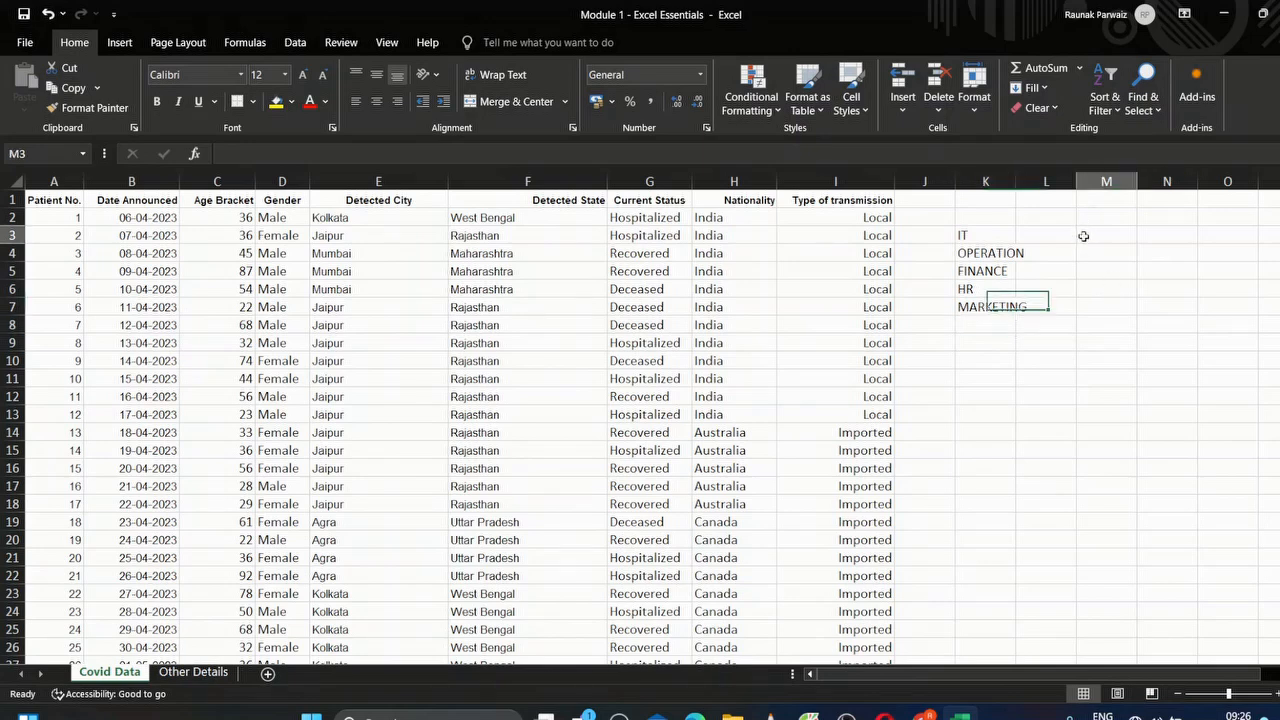
pyautogui.write('T. EMPLOYEE')
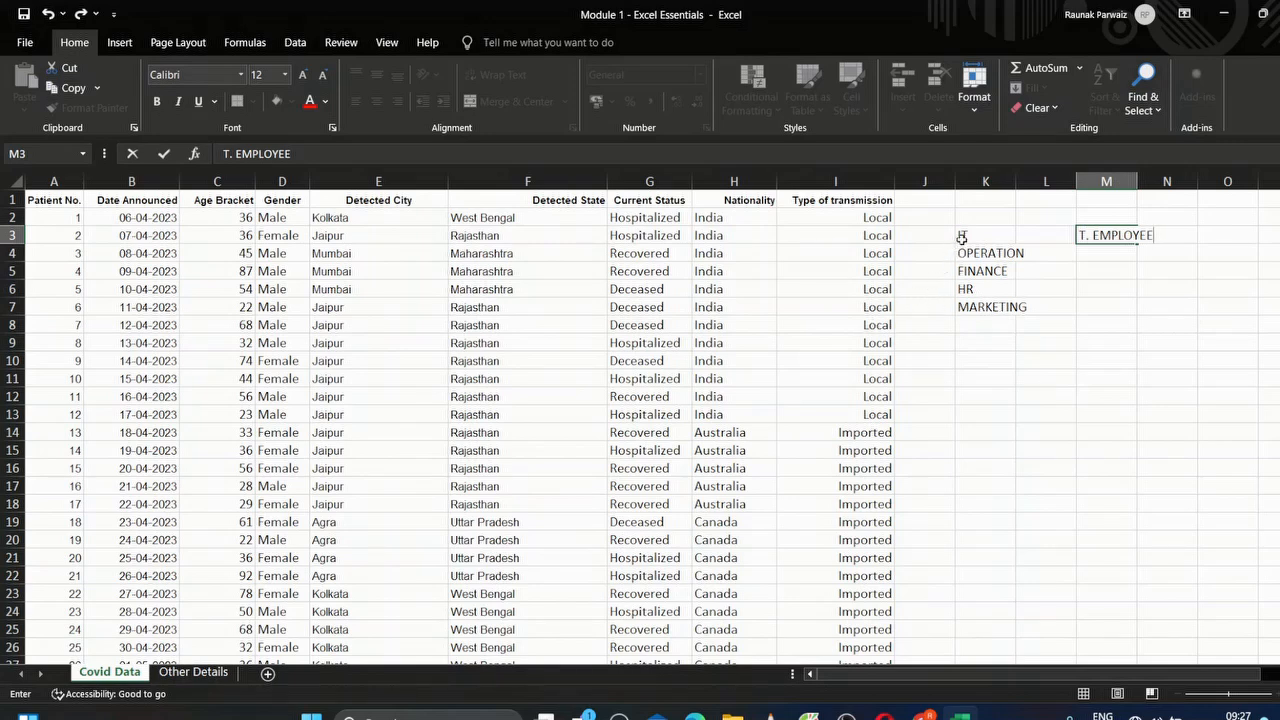
pyautogui.moveTo(964, 237); pyautogui.dragTo(975, 303)
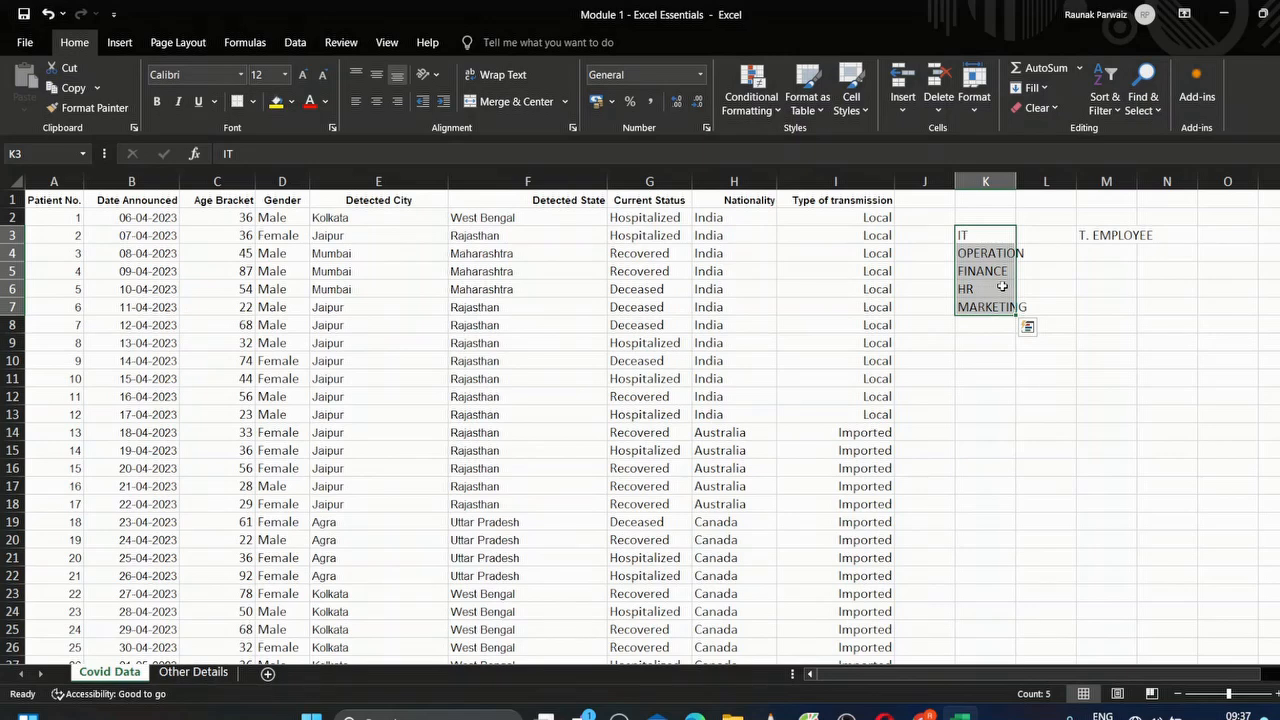
pyautogui.click(951, 365)
pyautogui.click(986, 235)
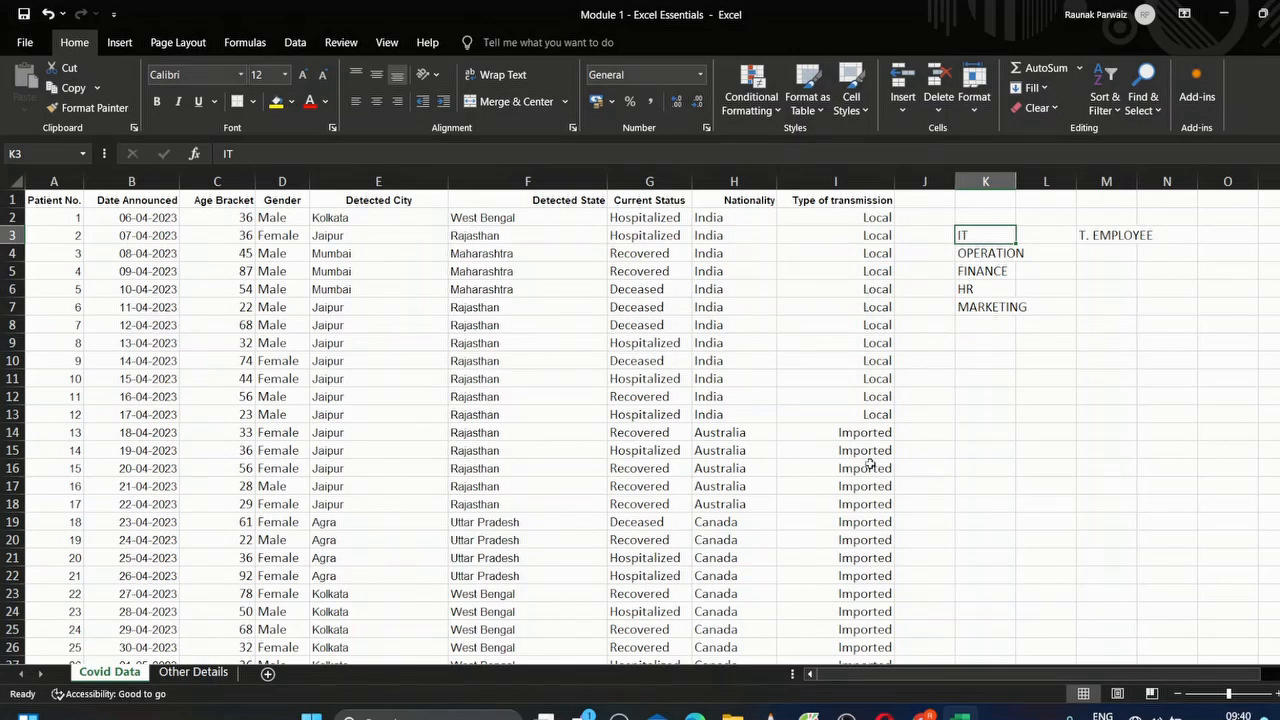
# Step: Open the Advanced category of the Excel options at the custom lists setting
pyautogui.click(27, 45)
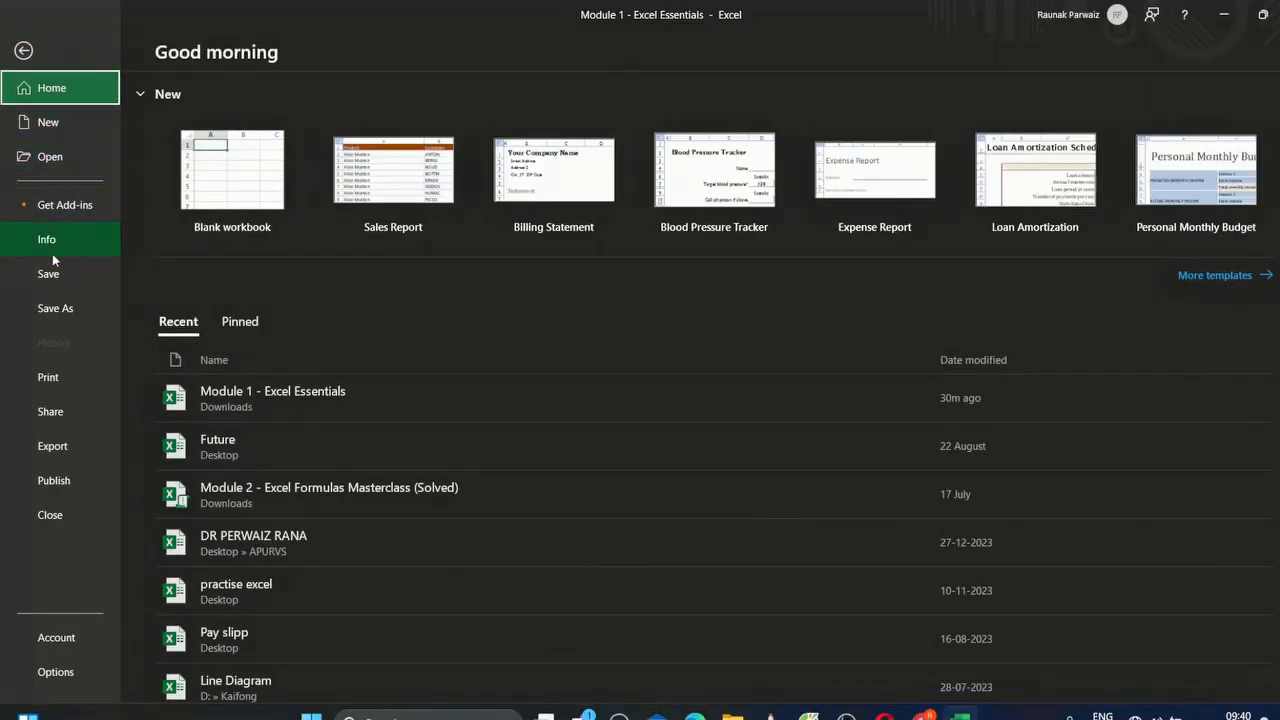
pyautogui.click(41, 678)
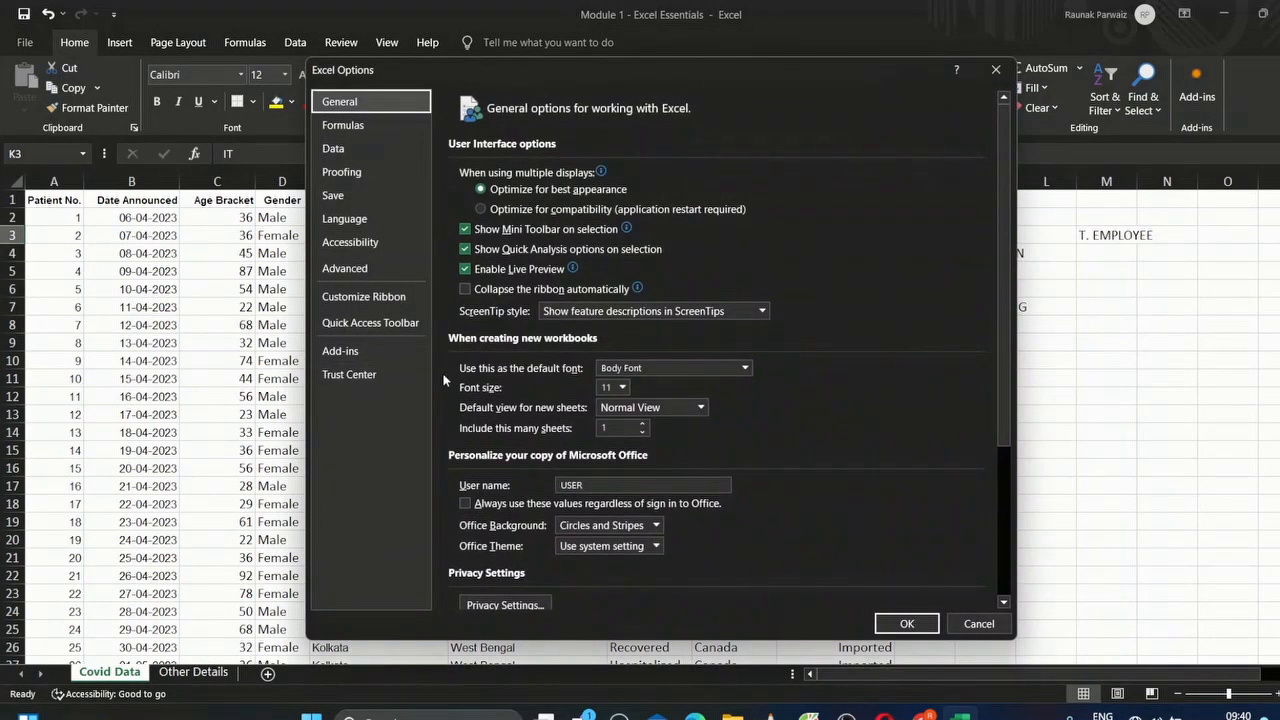
pyautogui.click(361, 268)
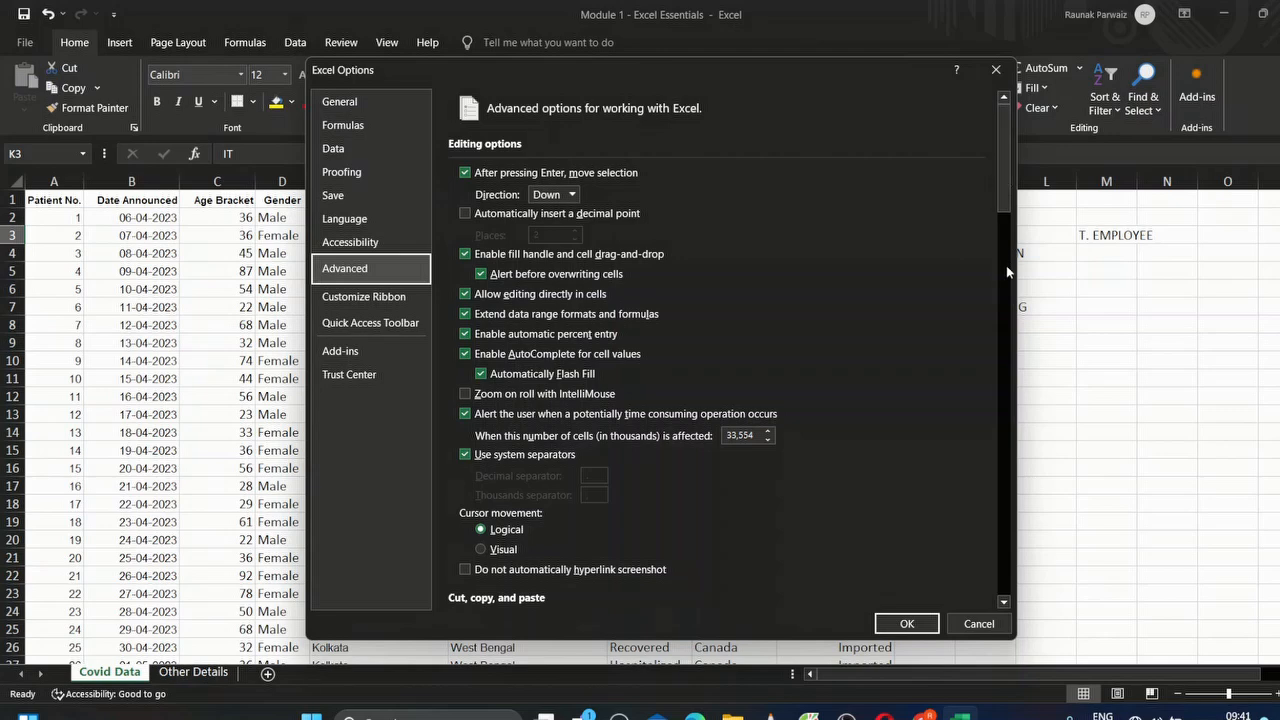
pyautogui.moveTo(1004, 178); pyautogui.dragTo(993, 592)
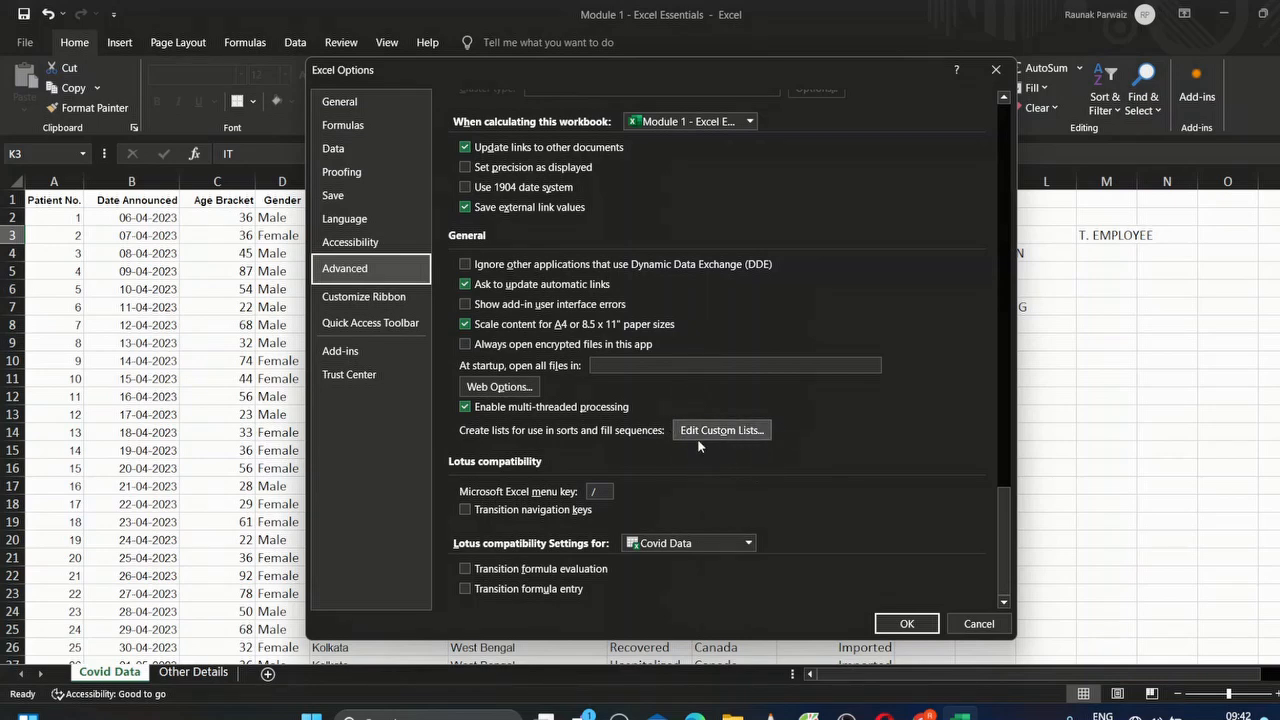
pyautogui.click(846, 716)
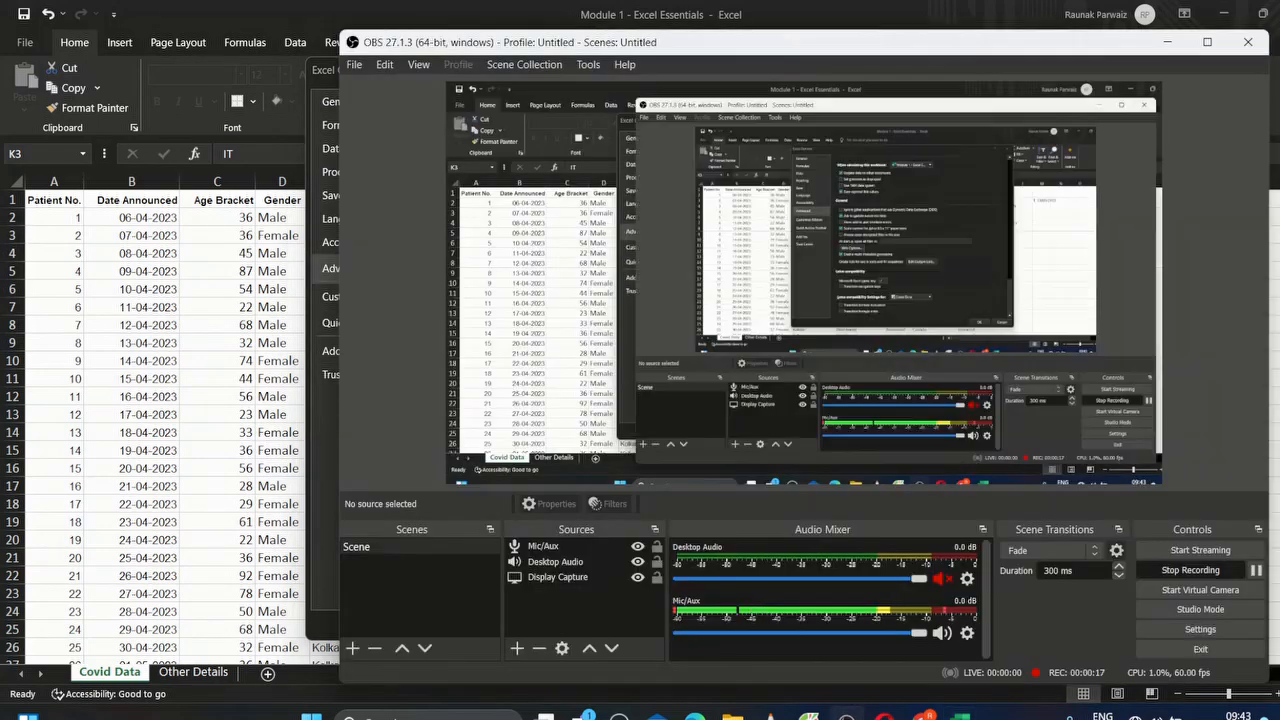
pyautogui.click(1190, 571)
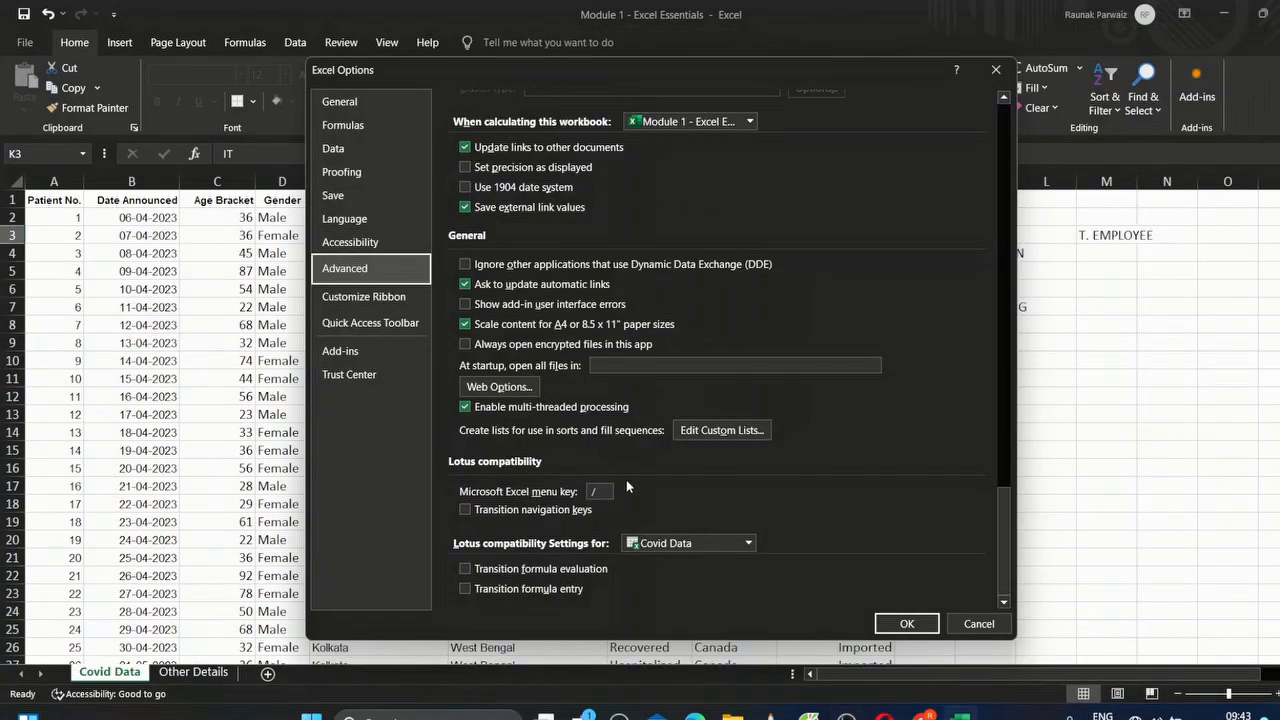
# Step: Open the editor for custom lists used in sorts and fill sequences
pyautogui.click(705, 432)
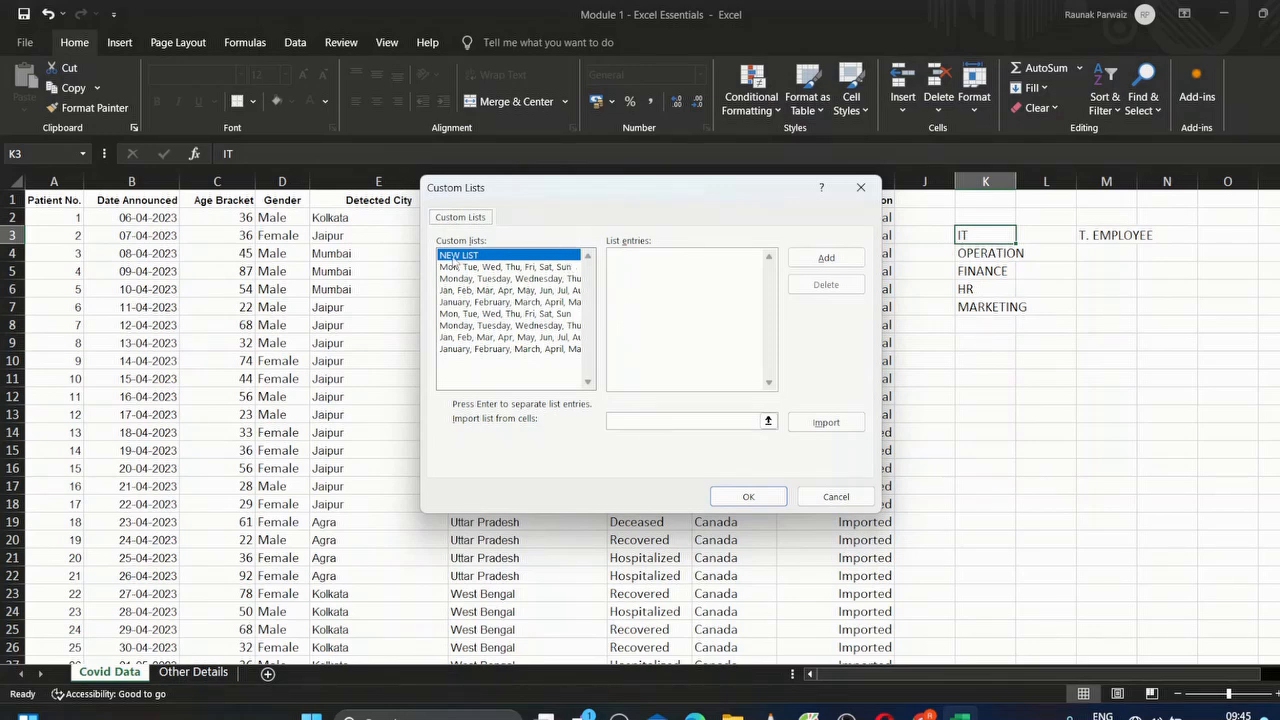
pyautogui.click(674, 273)
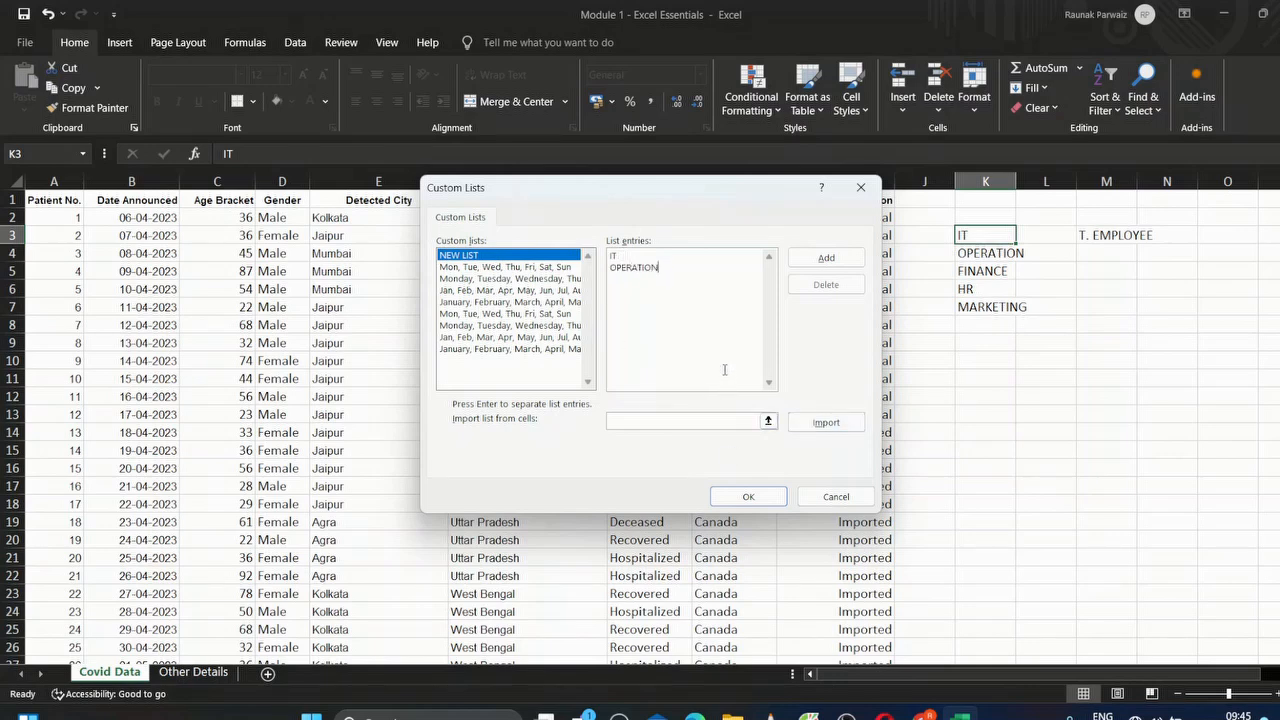
pyautogui.press('BackSpace')
pyautogui.press('BackSpace')
pyautogui.press('BackSpace')
pyautogui.press('BackSpace')
pyautogui.press('BackSpace')
pyautogui.press('BackSpace')
pyautogui.press('BackSpace')
pyautogui.press('BackSpace')
# Step: Import the department names in cells K3:K7 as a new custom list
pyautogui.moveTo(720, 191); pyautogui.dragTo(547, 195)
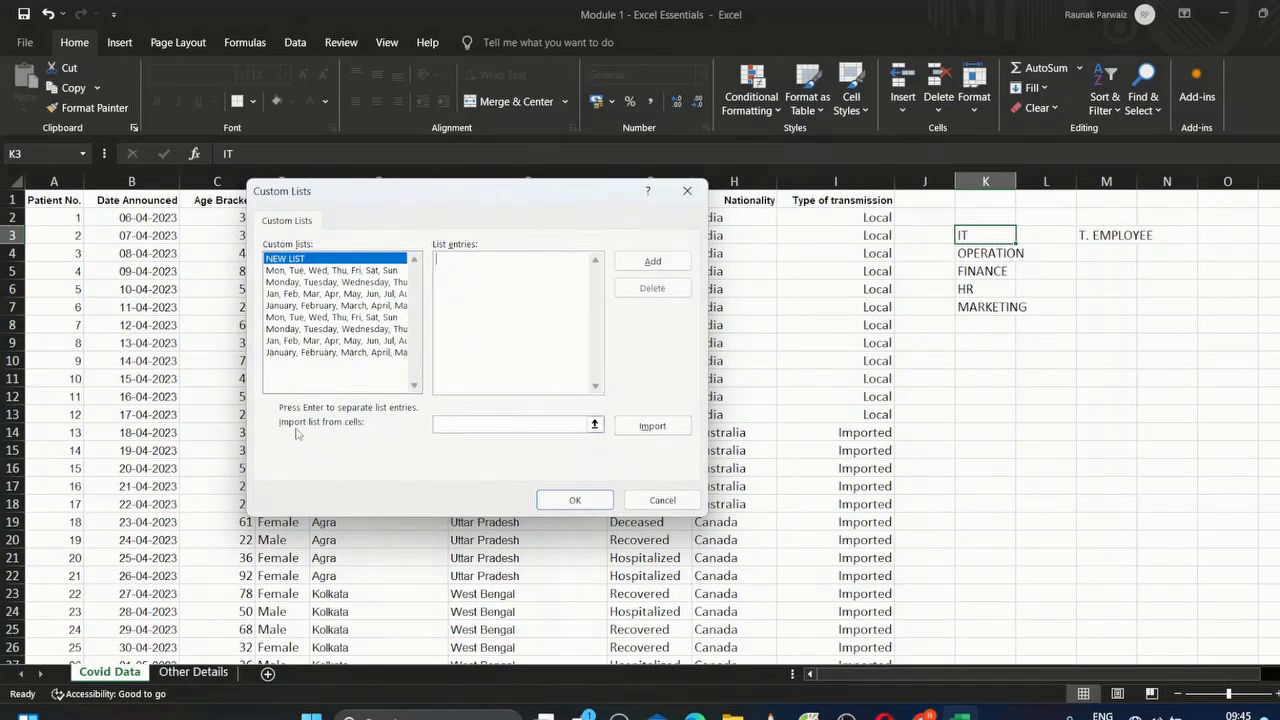
pyautogui.click(446, 426)
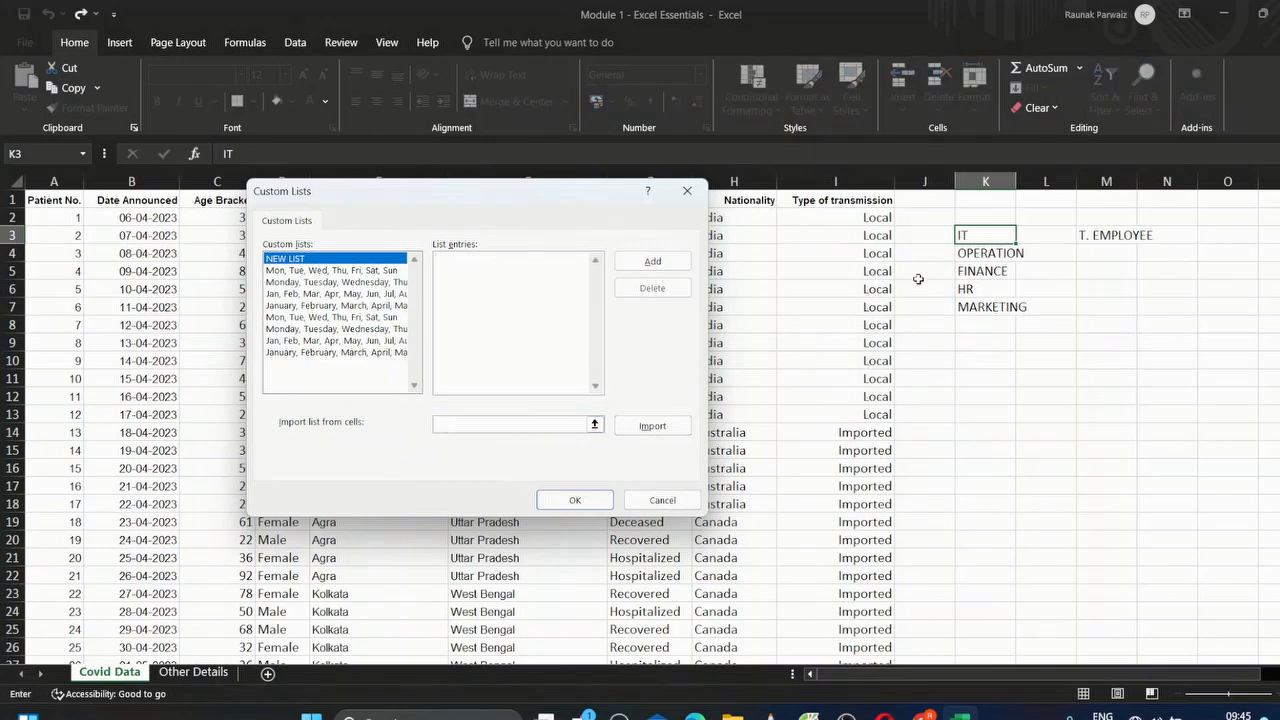
pyautogui.moveTo(968, 236); pyautogui.dragTo(991, 306)
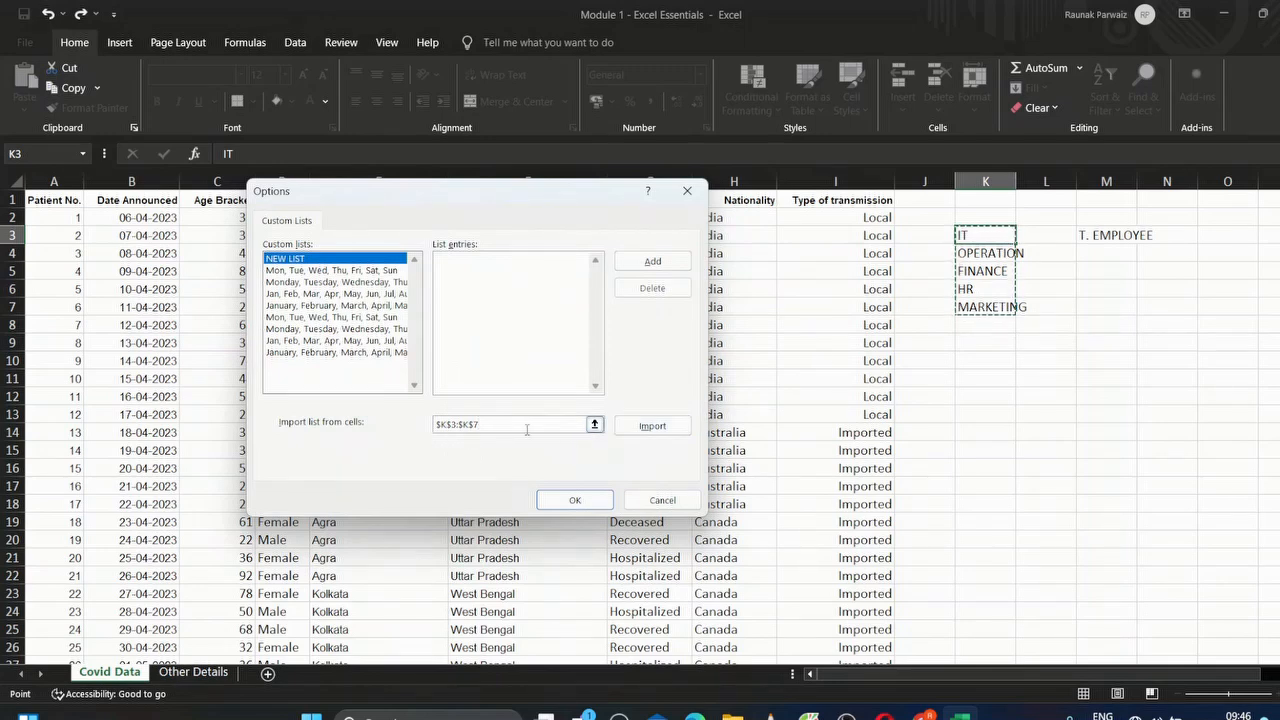
pyautogui.click(654, 427)
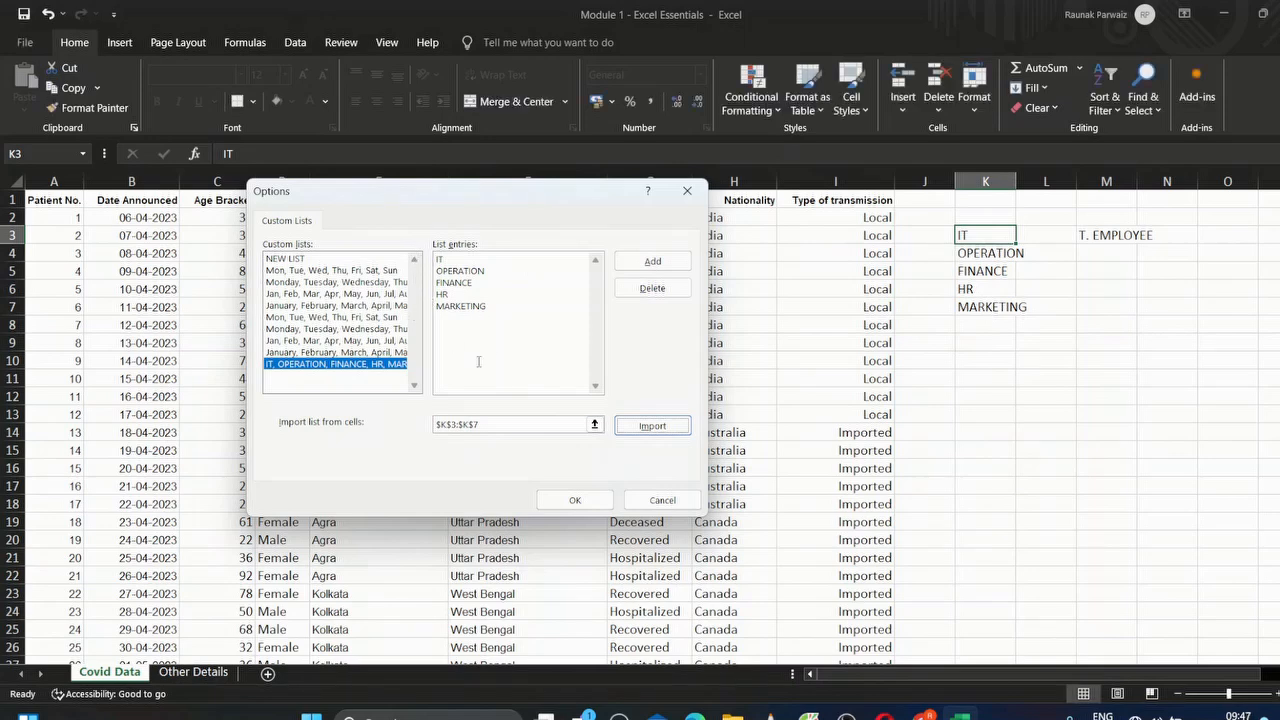
# Step: Accept the imported department list and close the Excel options with the changes saved
pyautogui.click(575, 500)
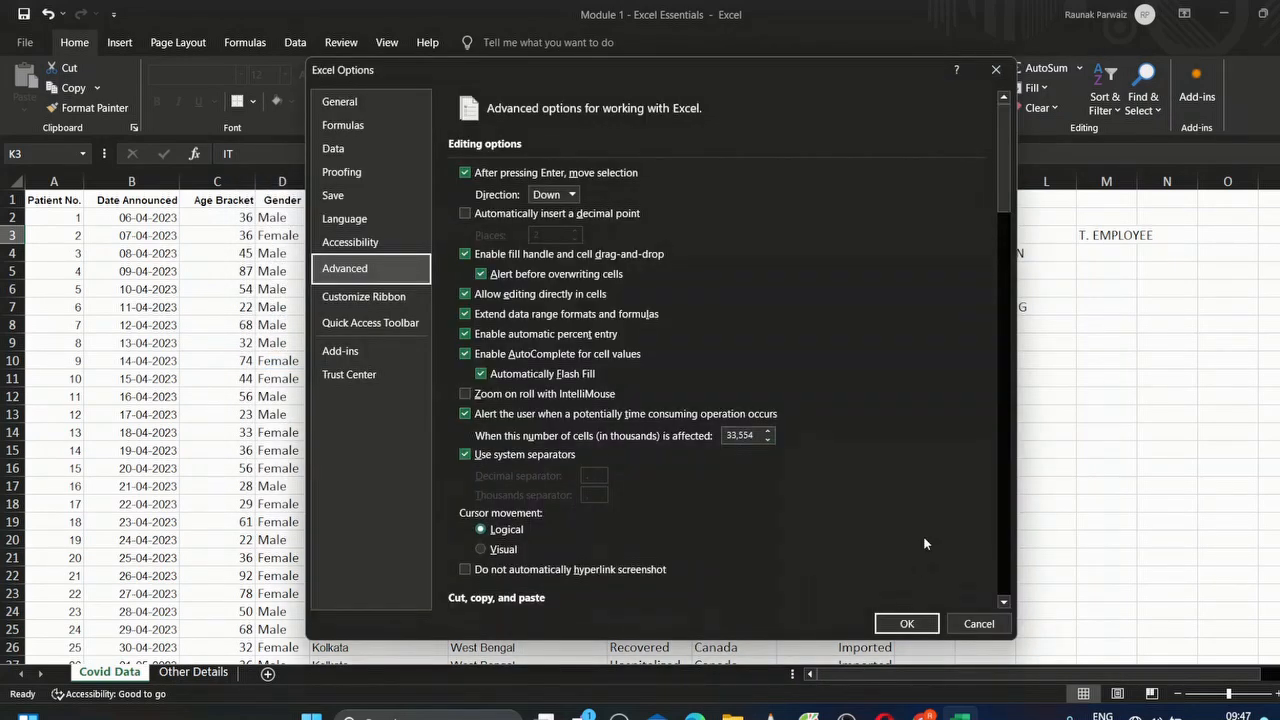
pyautogui.click(905, 624)
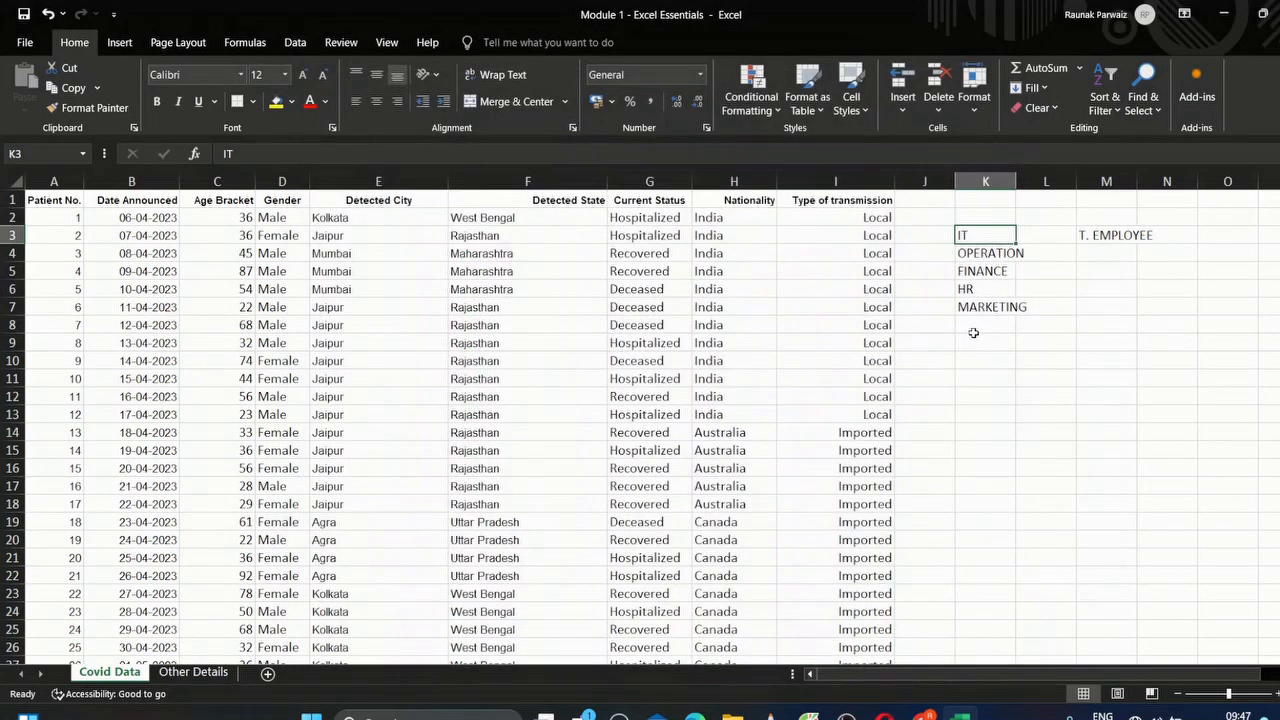
# Step: Enter IT in cell M6 and autofill the department series down to M10
pyautogui.click(1097, 288)
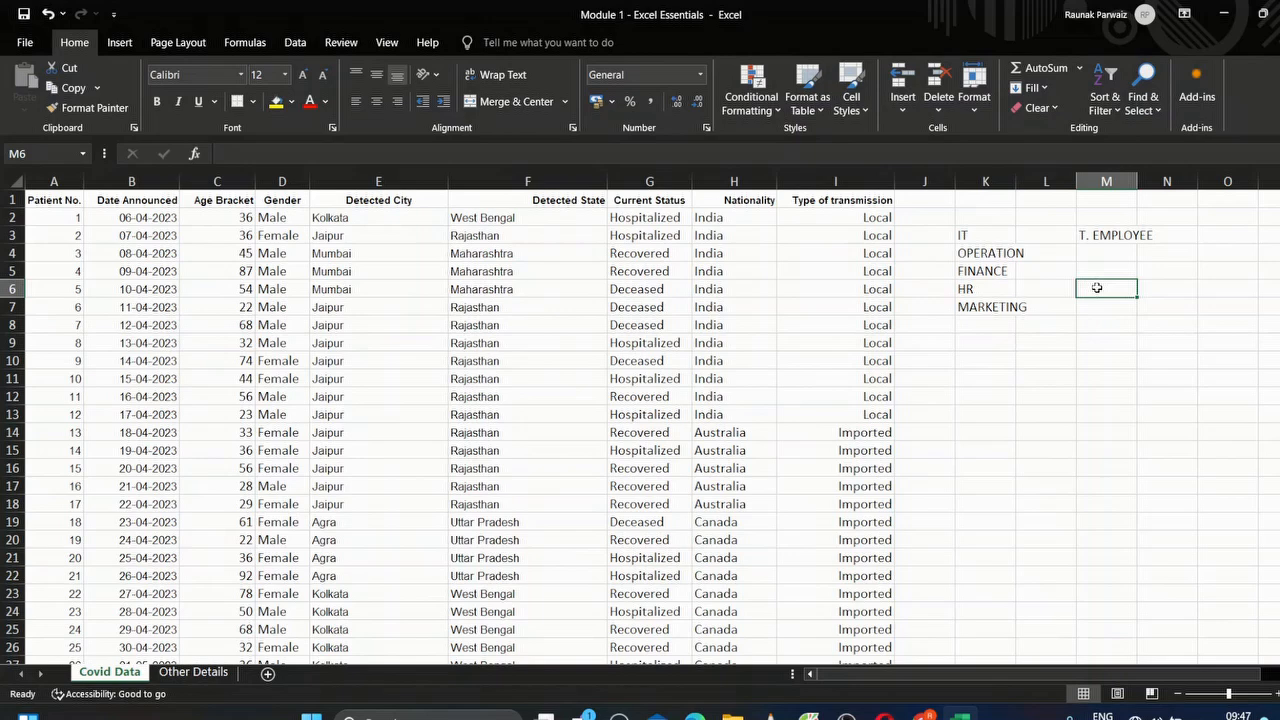
pyautogui.write('IT')
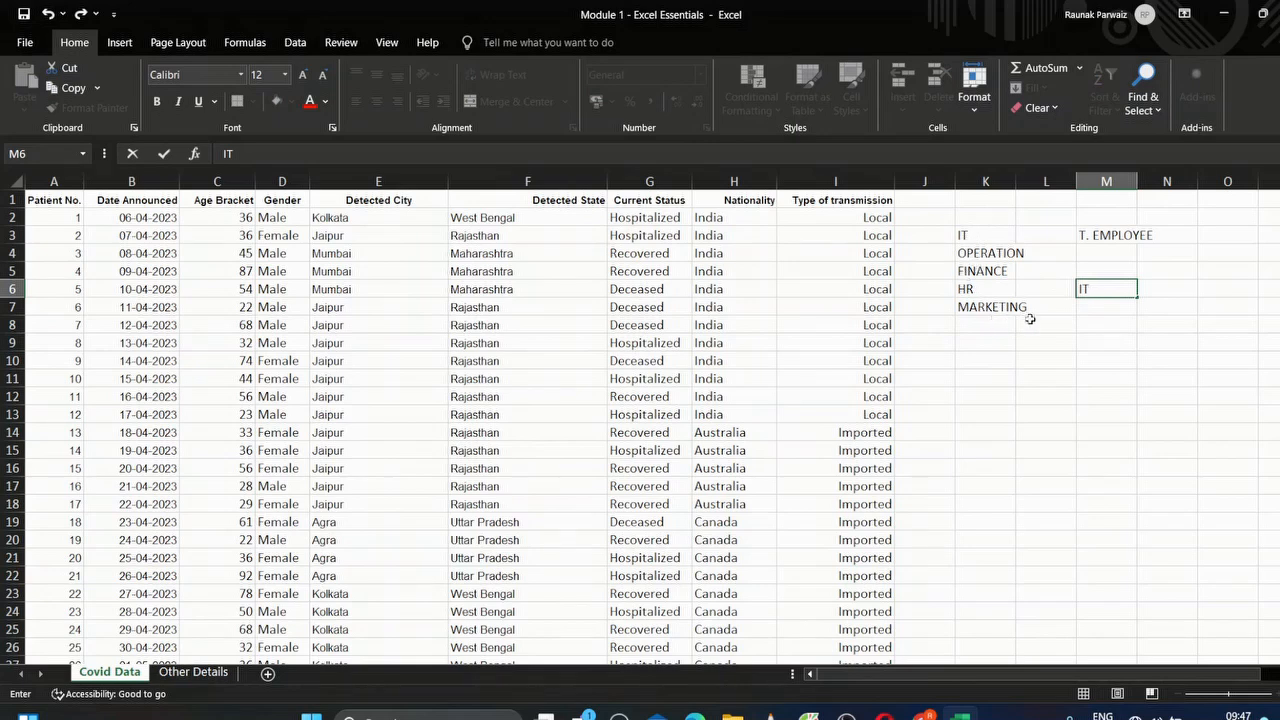
pyautogui.moveTo(1137, 297); pyautogui.dragTo(1138, 365)
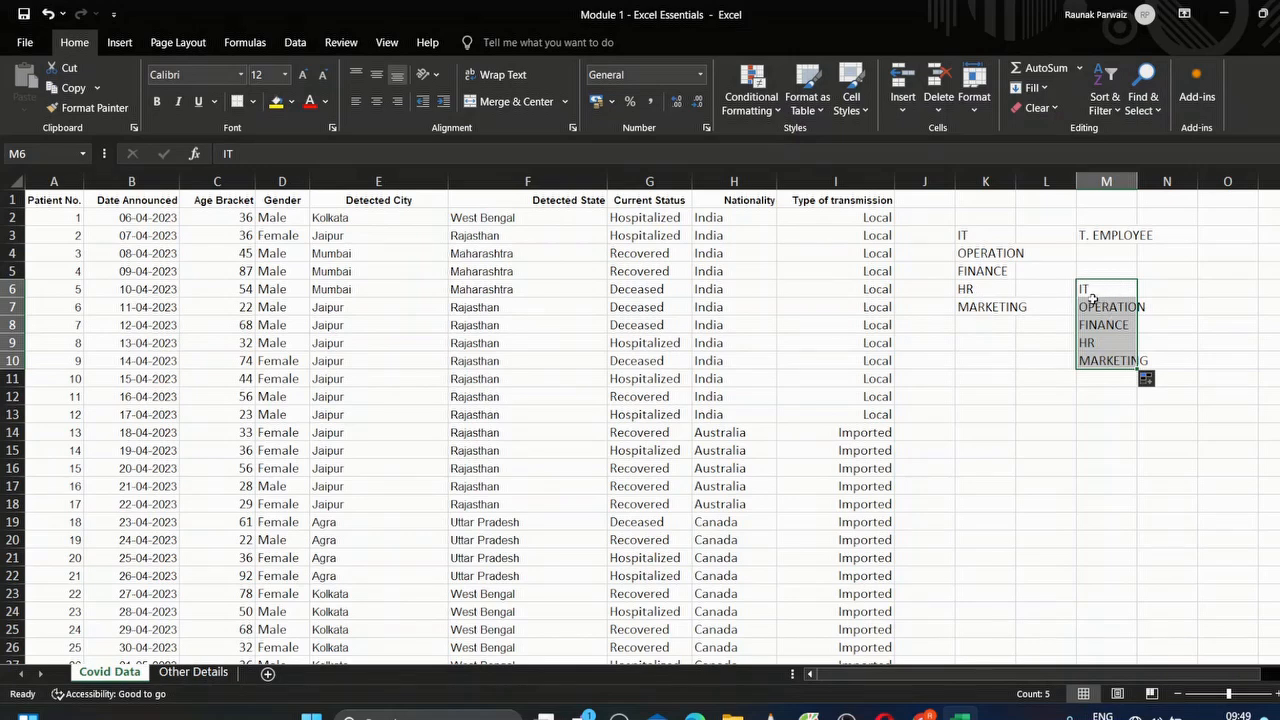
pyautogui.click(1072, 398)
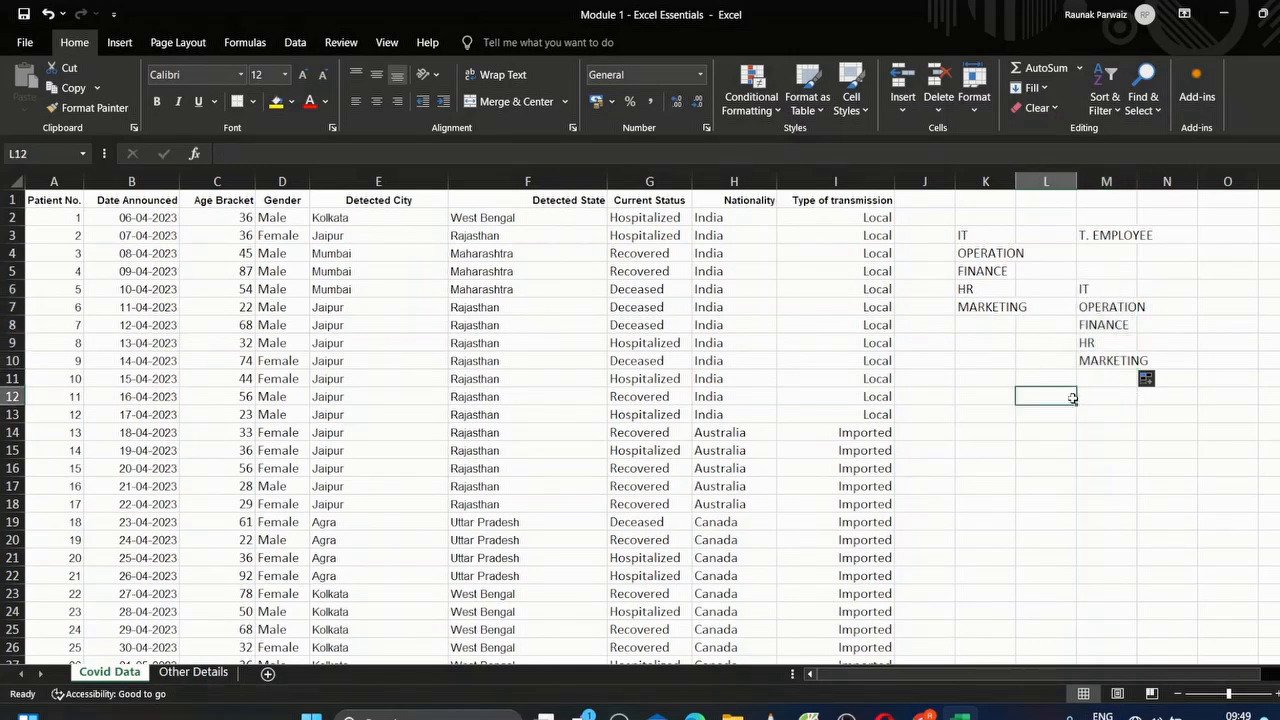
# Step: Review the entries of the saved department list in the custom lists editor and close the options without changes
pyautogui.click(25, 42)
pyautogui.click(55, 672)
pyautogui.click(337, 268)
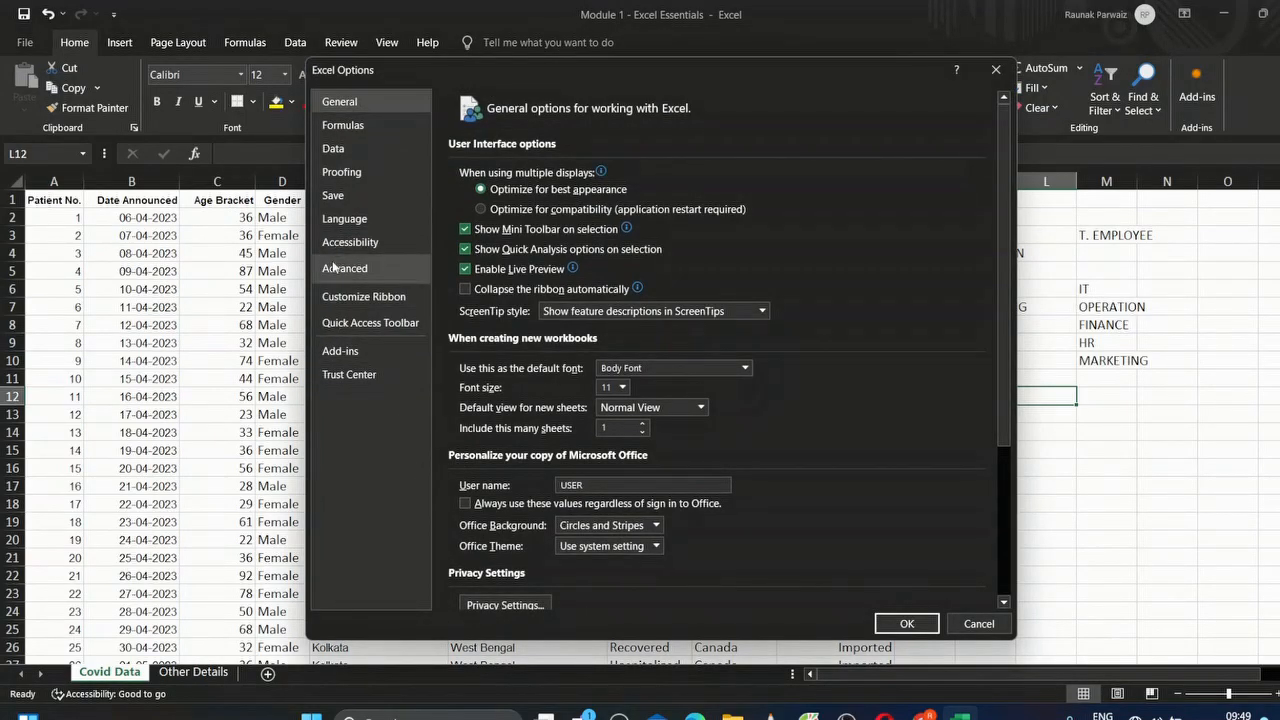
pyautogui.moveTo(995, 161); pyautogui.dragTo(1040, 571)
pyautogui.click(736, 432)
pyautogui.click(325, 366)
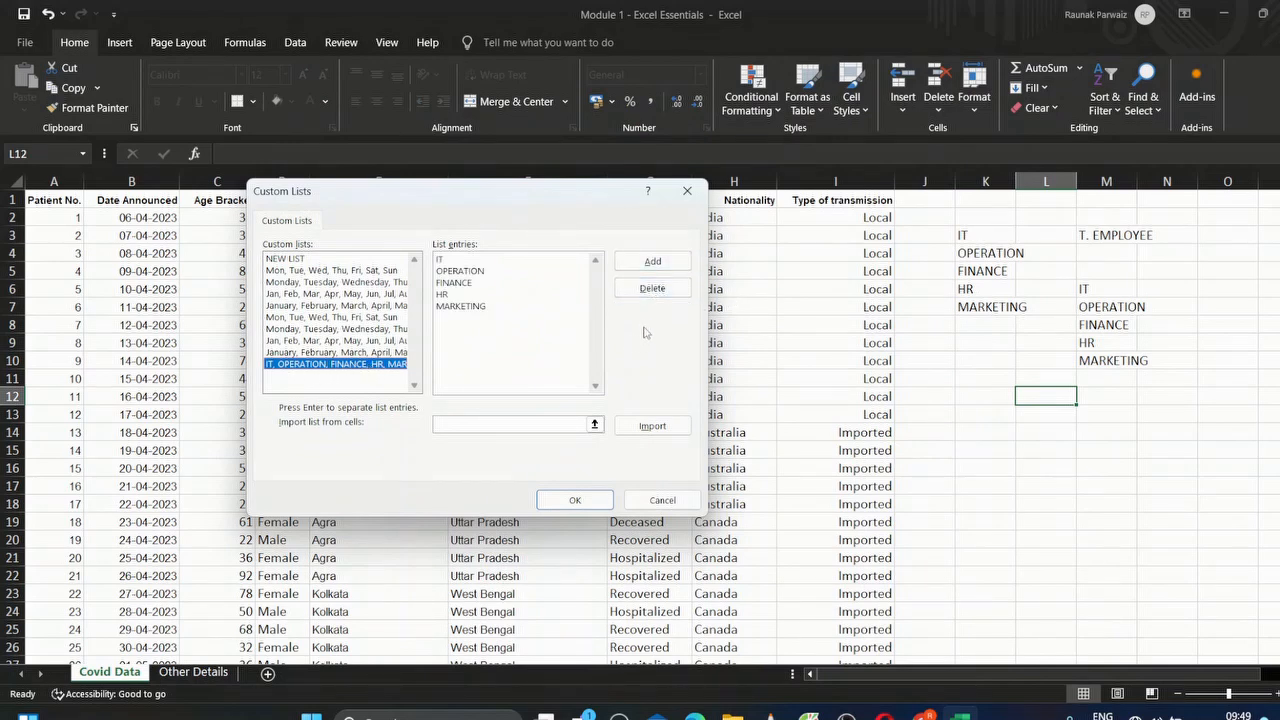
pyautogui.click(663, 501)
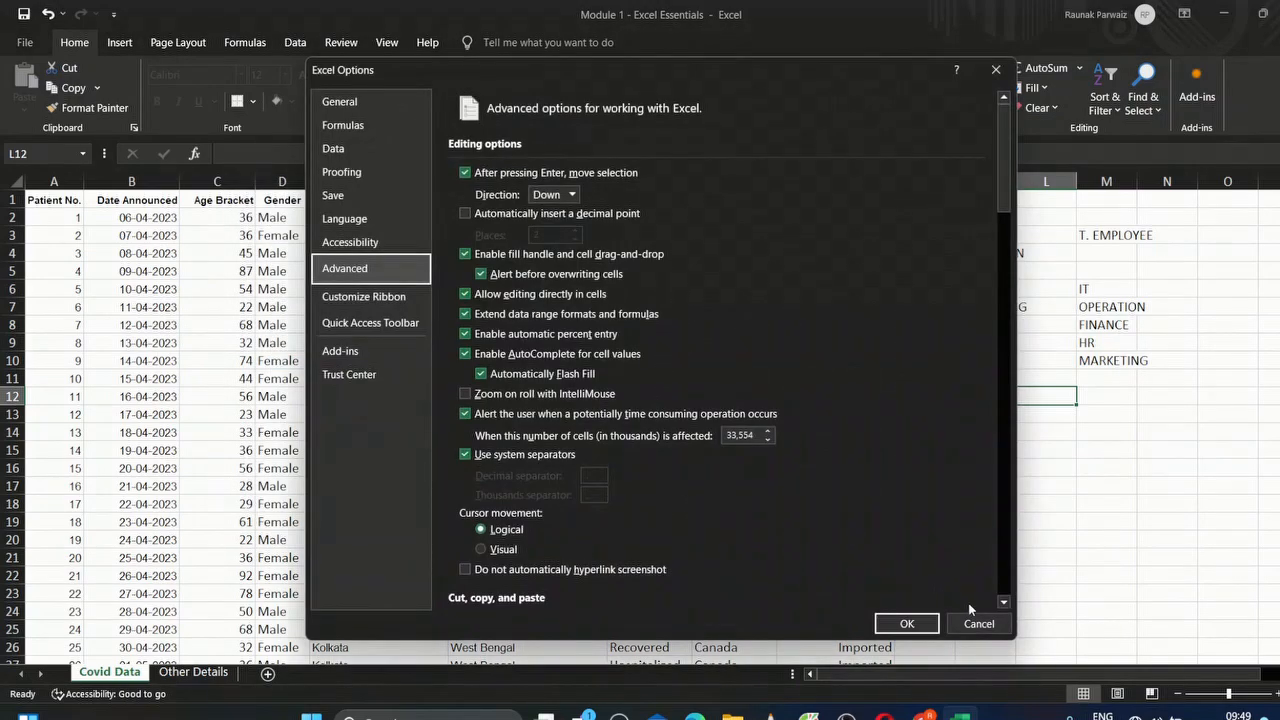
pyautogui.click(973, 621)
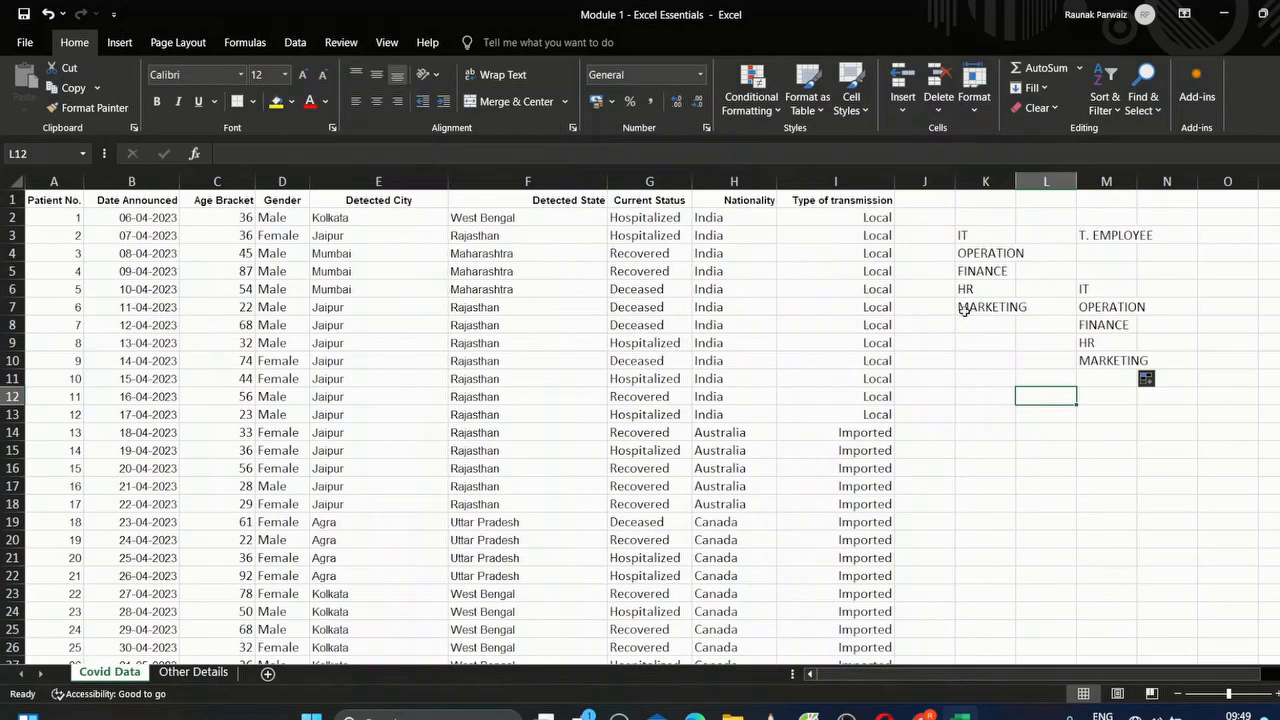
pyautogui.press('Right')
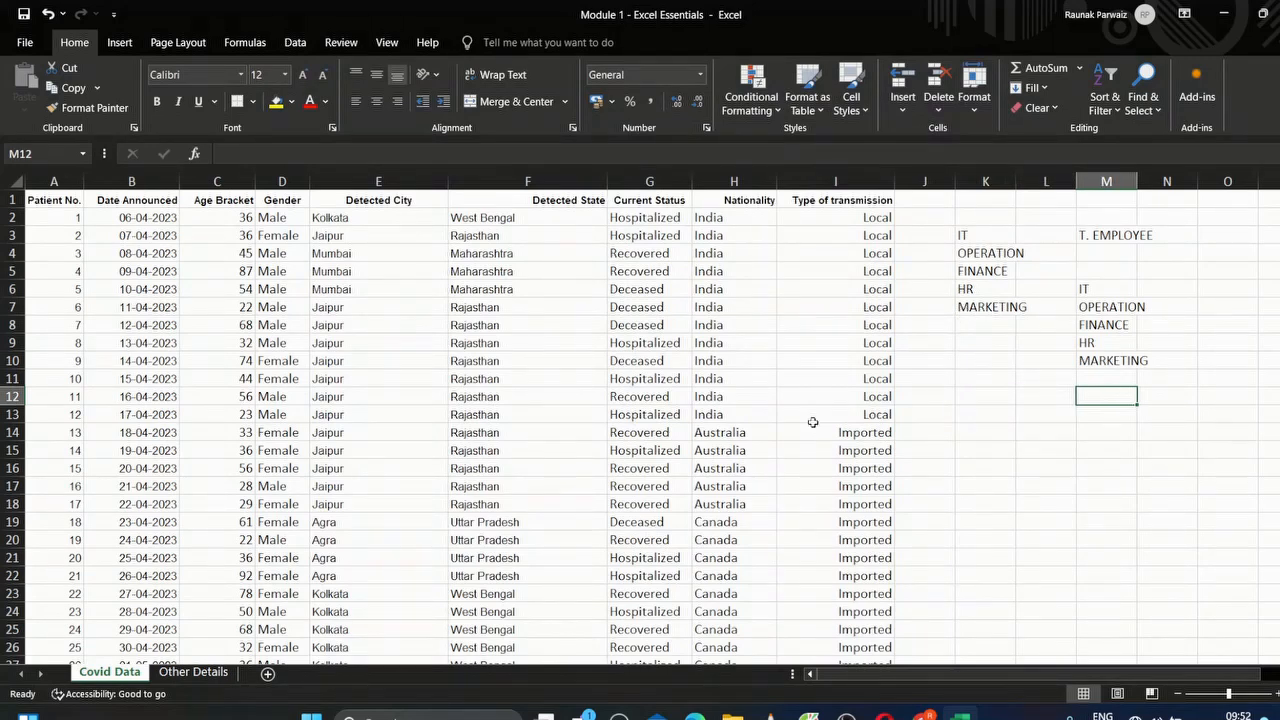
# Step: In a new blank workbook, enter IT in cell F4 and autofill the department series down to F10
pyautogui.hotkey('ctrl', 'n')
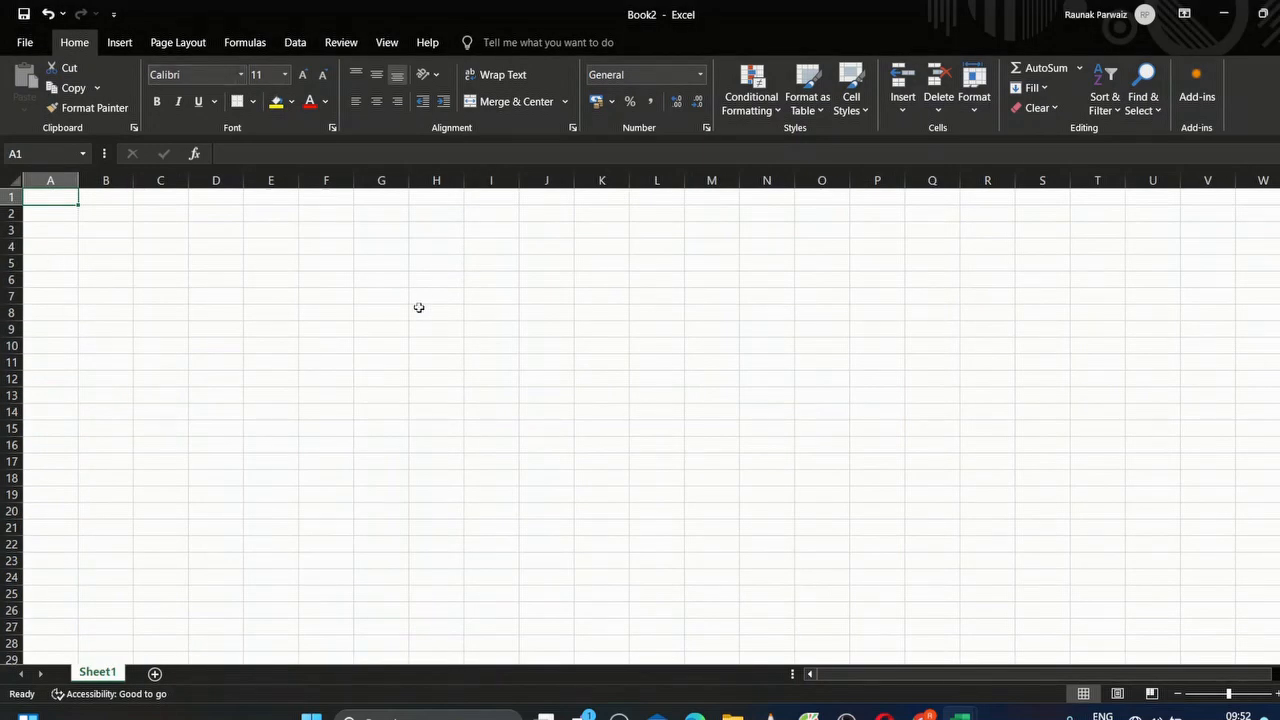
pyautogui.click(328, 245)
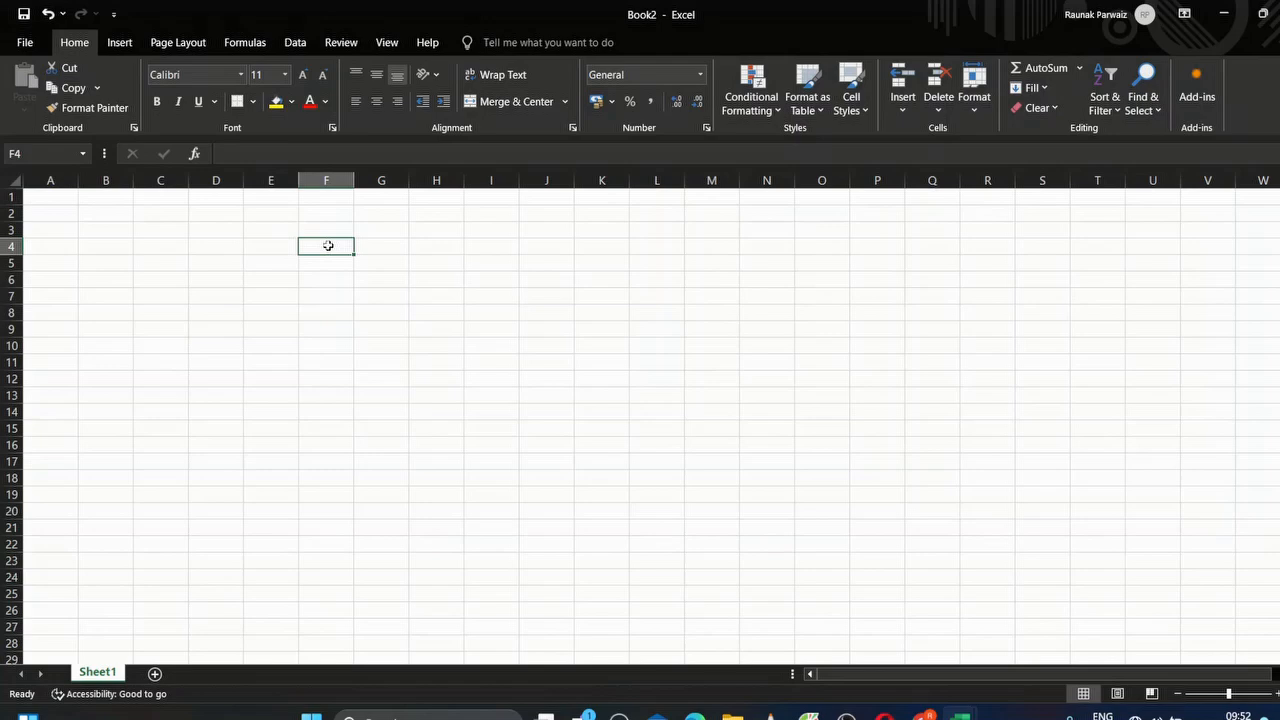
pyautogui.write('IT')
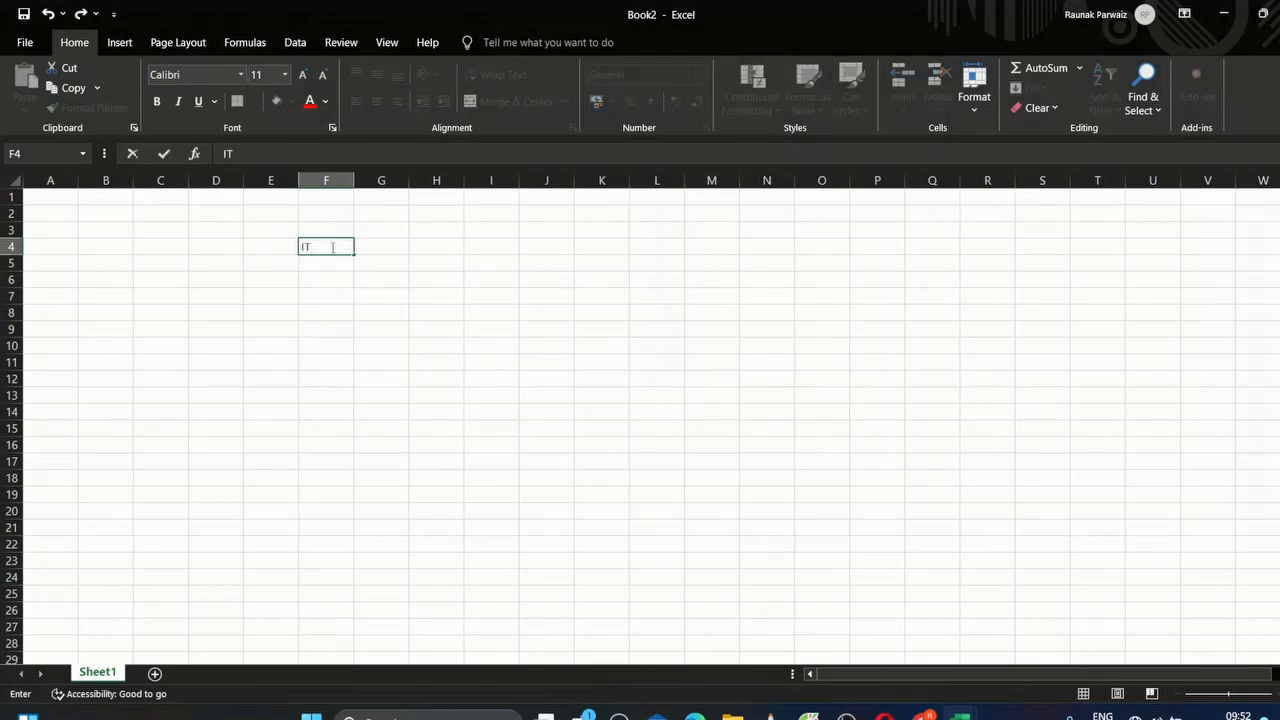
pyautogui.moveTo(355, 257); pyautogui.dragTo(357, 357)
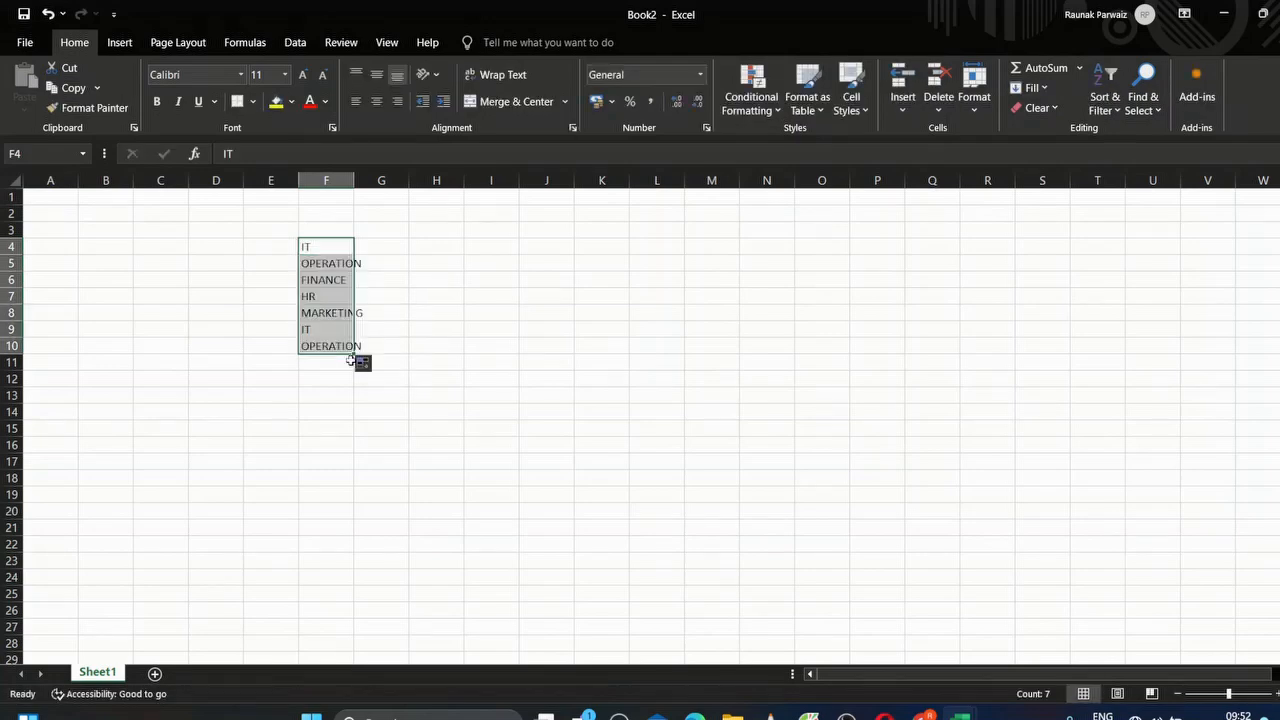